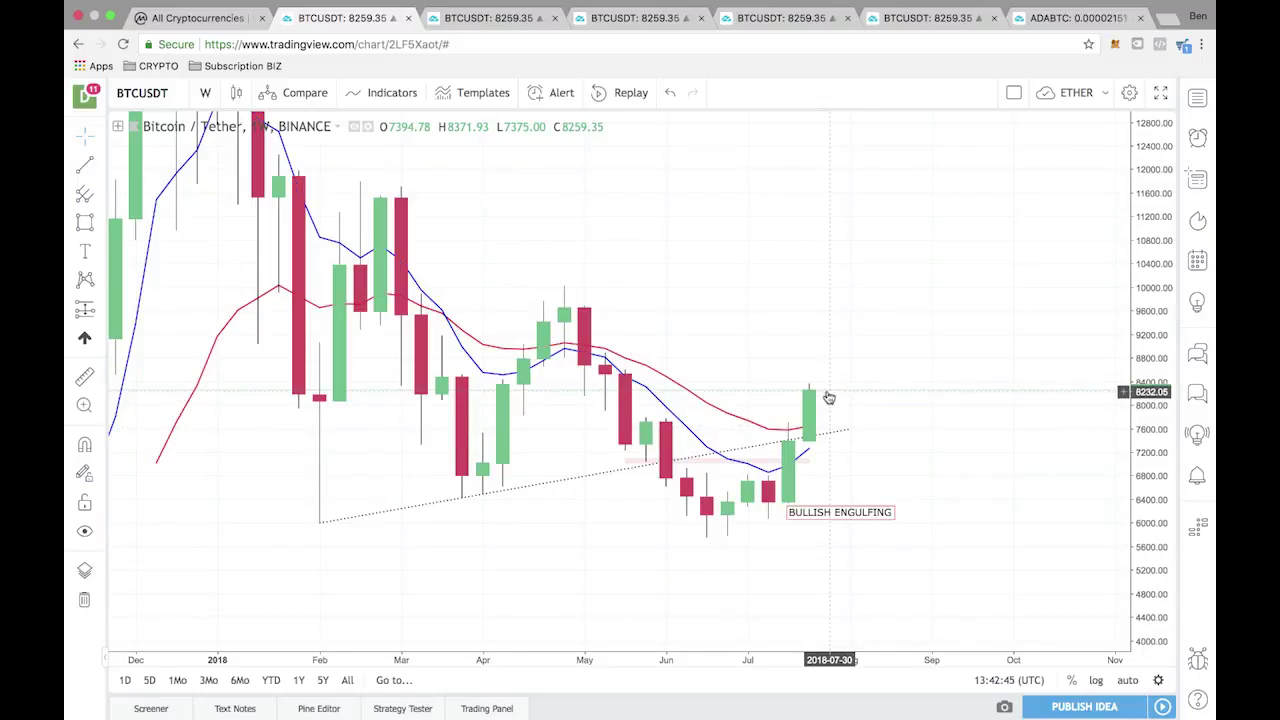
Step: Measure the bullish engulfing candle's price move on the weekly BTCUSDT chart, from its open to its close
{"action": "left_click", "coordinate": [791, 442]}
{"action": "left_click", "coordinate": [84, 376]}
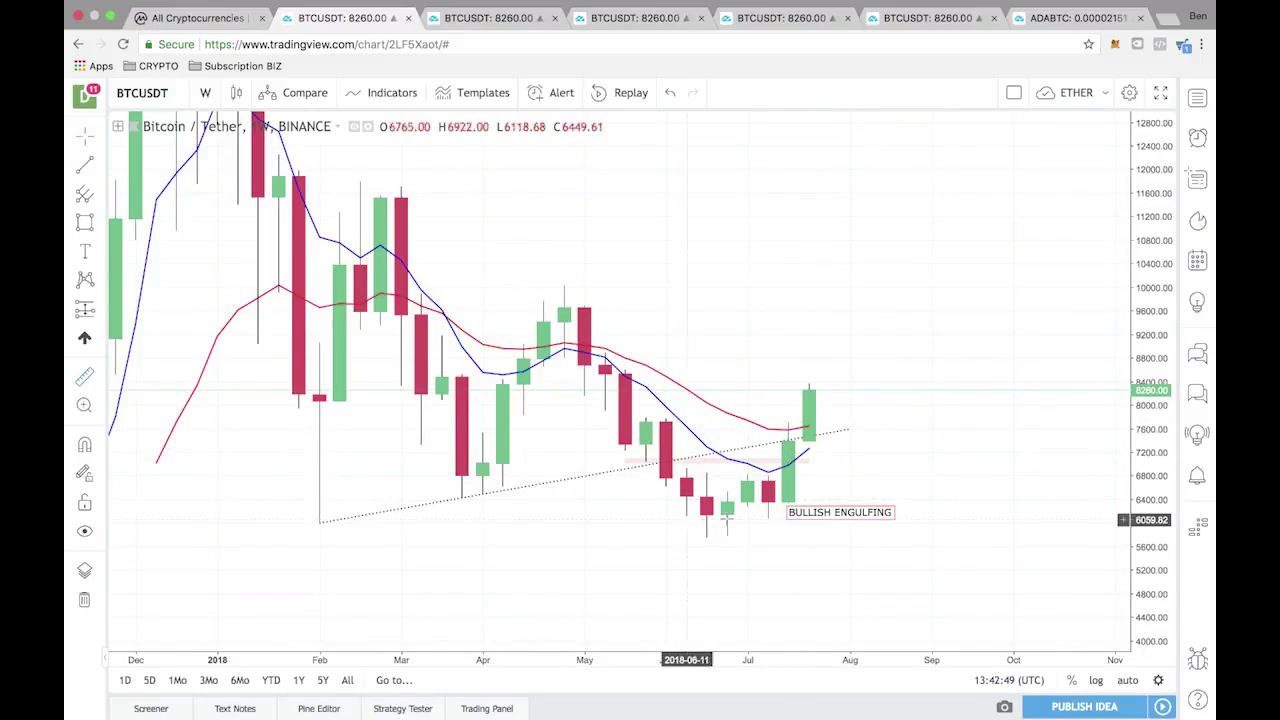
{"action": "left_click", "coordinate": [790, 507]}
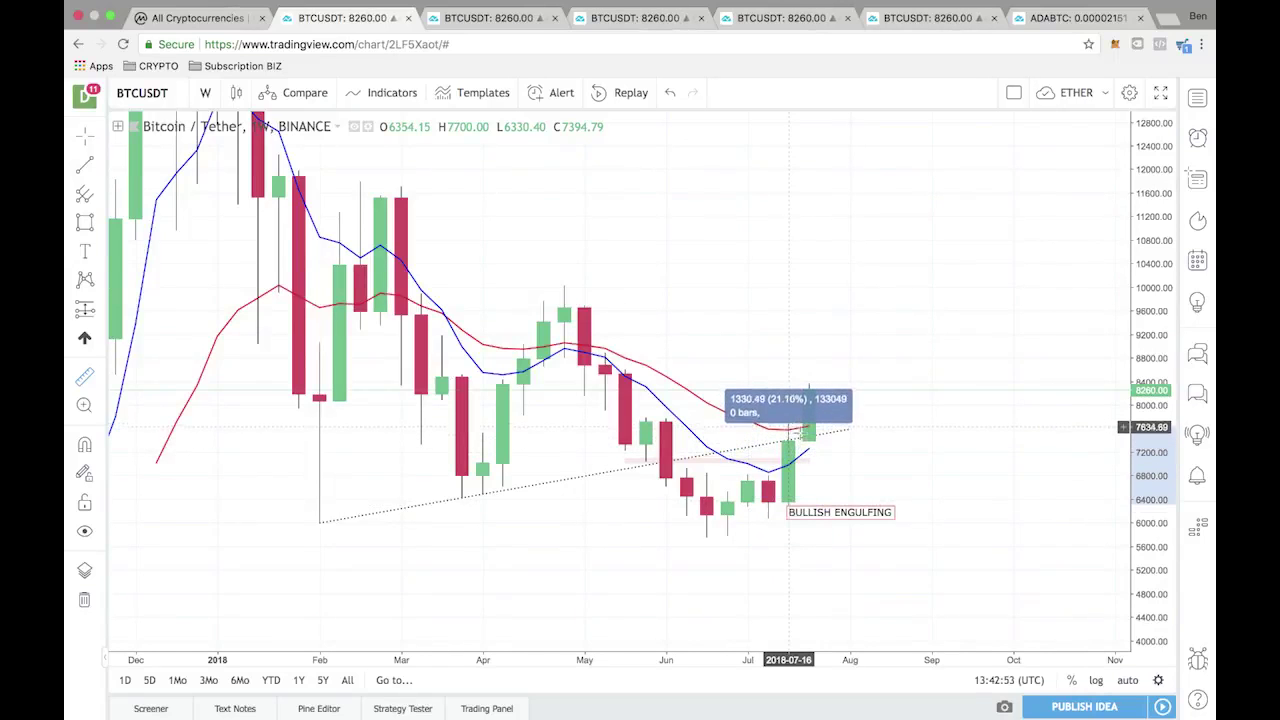
{"action": "left_click", "coordinate": [798, 438]}
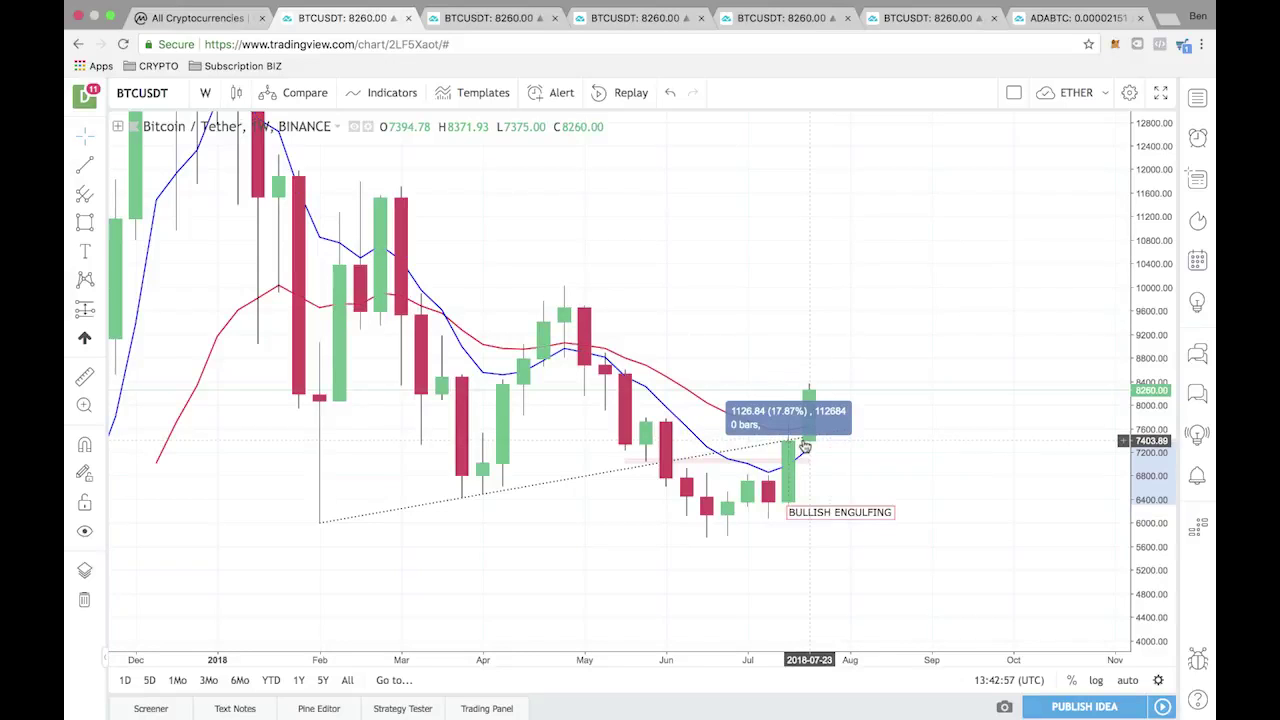
{"action": "left_click", "coordinate": [430, 432]}
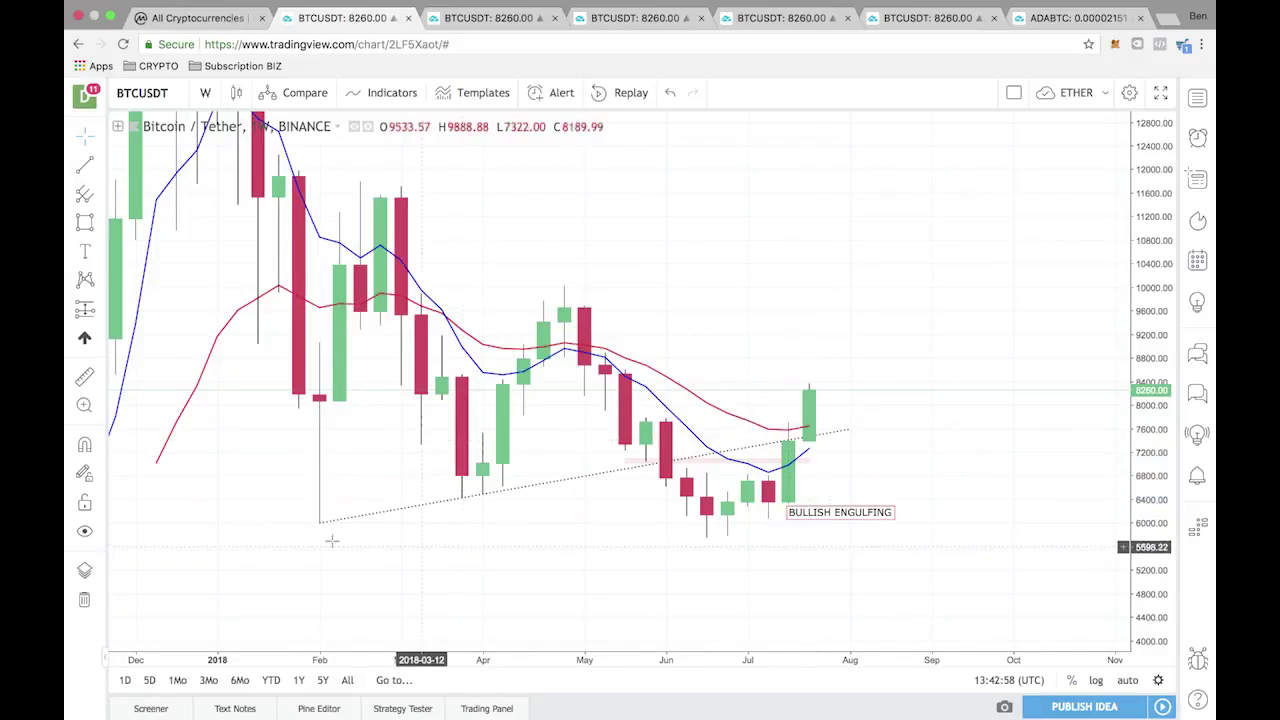
Step: Measure the price move of the latest weekly candle, from its open to its current price
{"action": "left_click", "coordinate": [84, 376]}
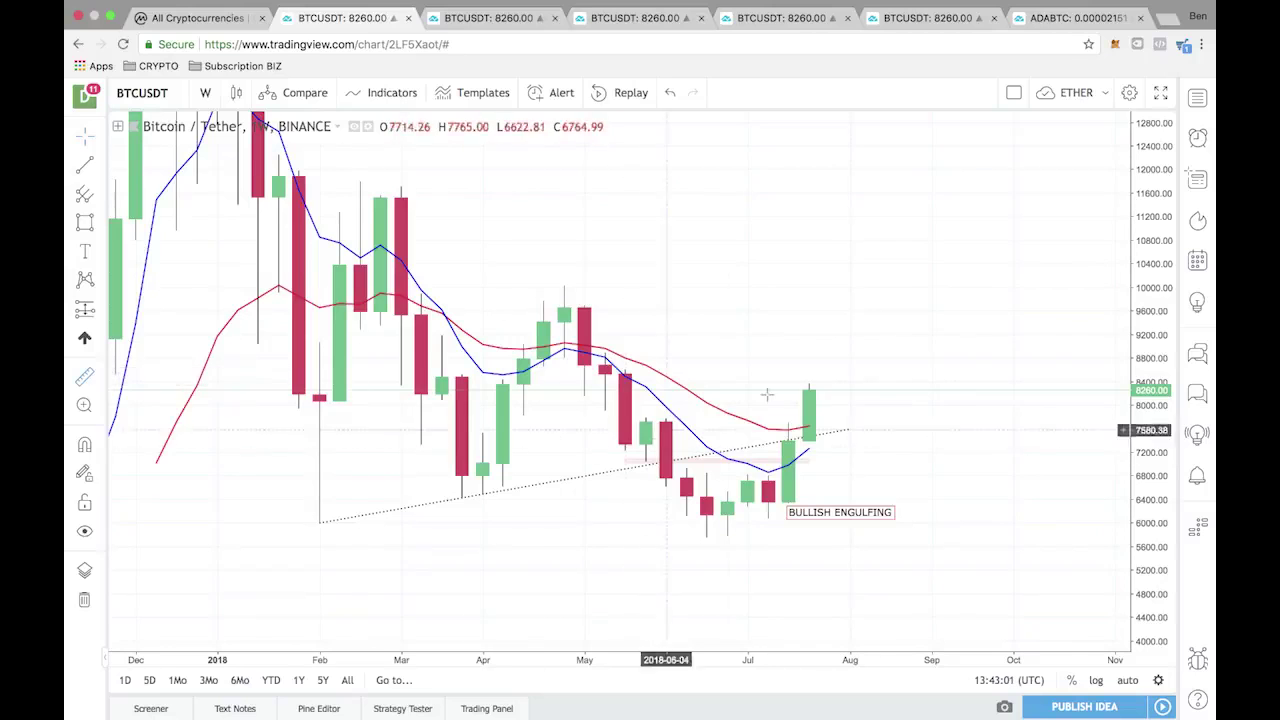
{"action": "left_click", "coordinate": [810, 441]}
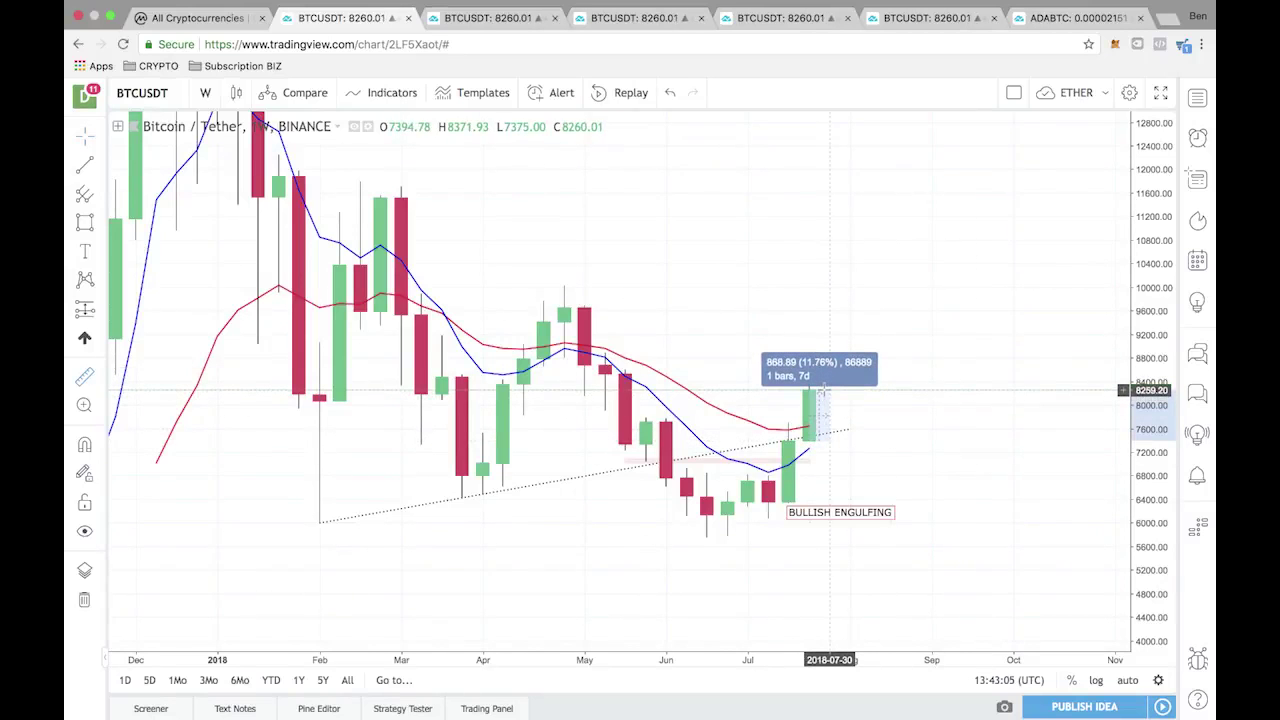
{"action": "left_click", "coordinate": [825, 396]}
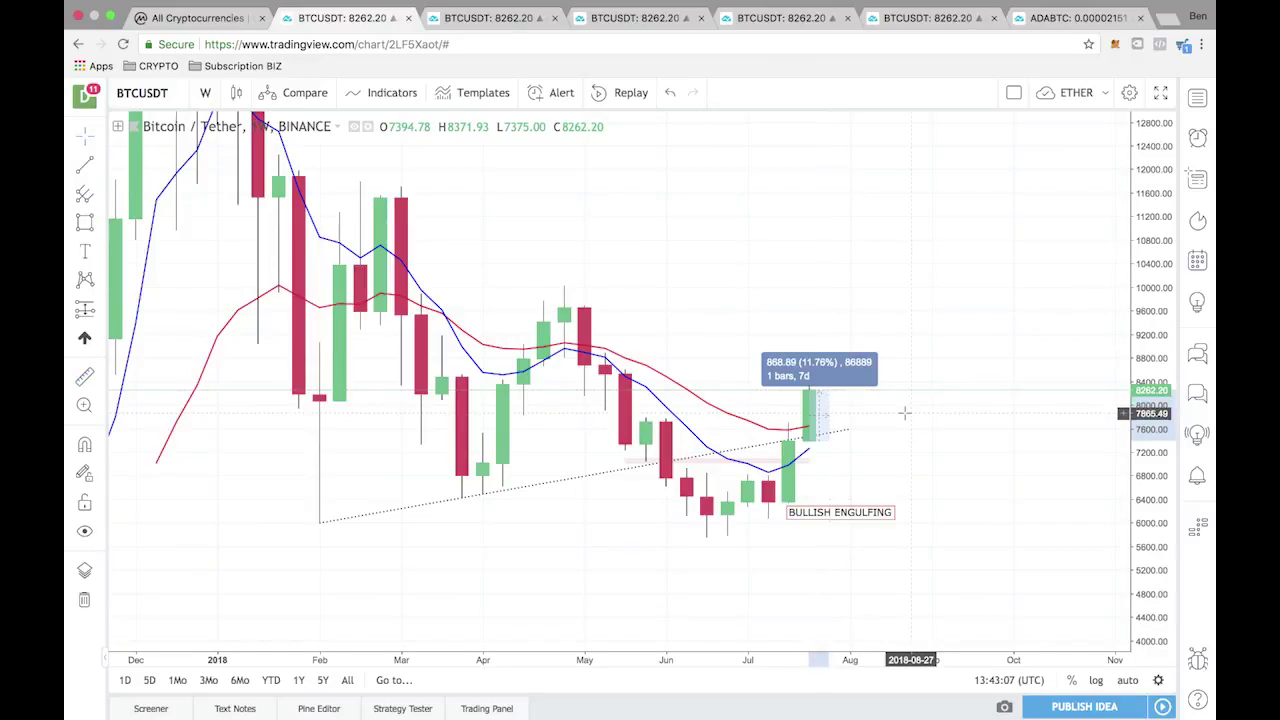
{"action": "scroll", "coordinate": [904, 412], "scroll_direction": "left", "scroll_amount": 5}
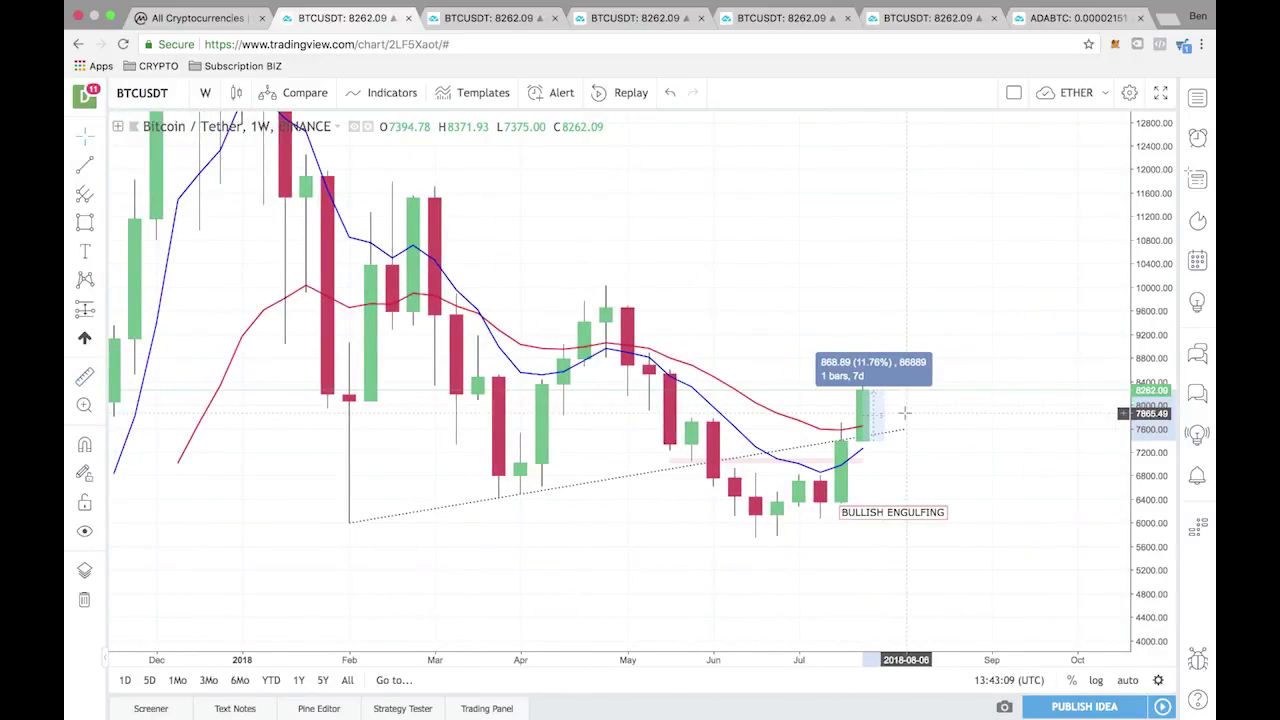
{"action": "left_click", "coordinate": [904, 412]}
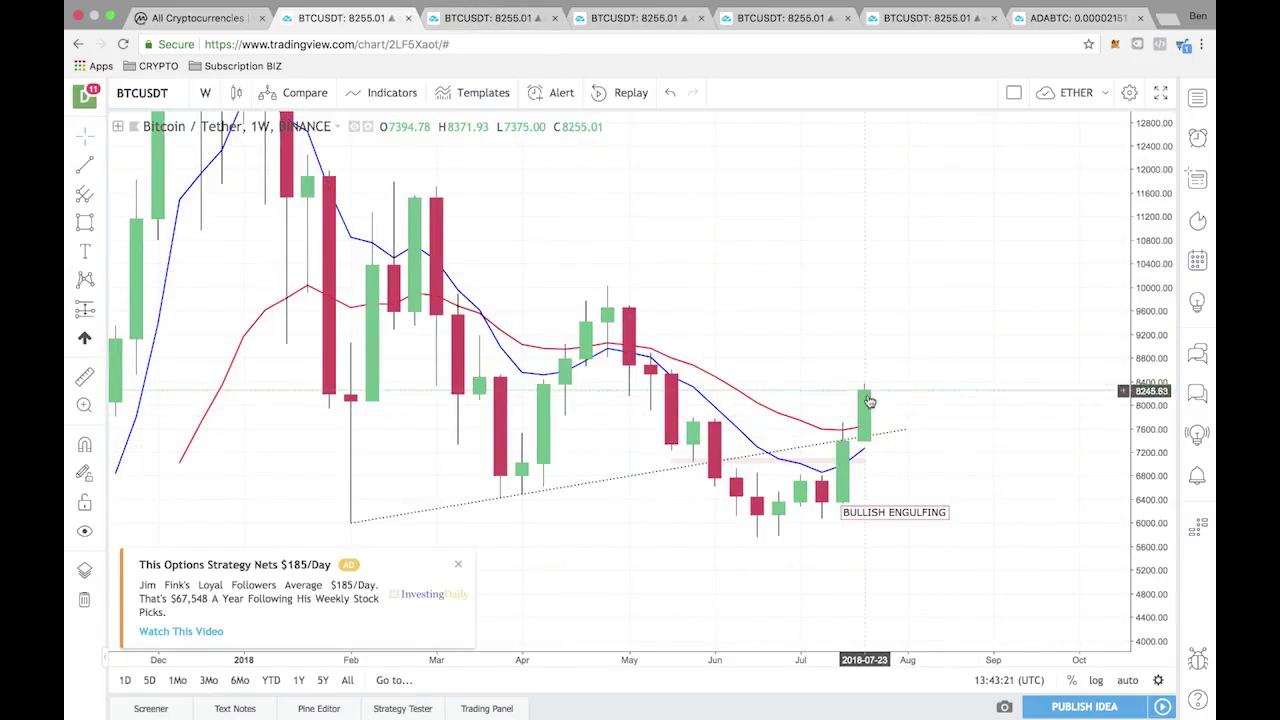
Step: Switch to the daily chart labelled BULLISH ZONE and measure the latest candle's rise from its open to its high
{"action": "left_click", "coordinate": [493, 16]}
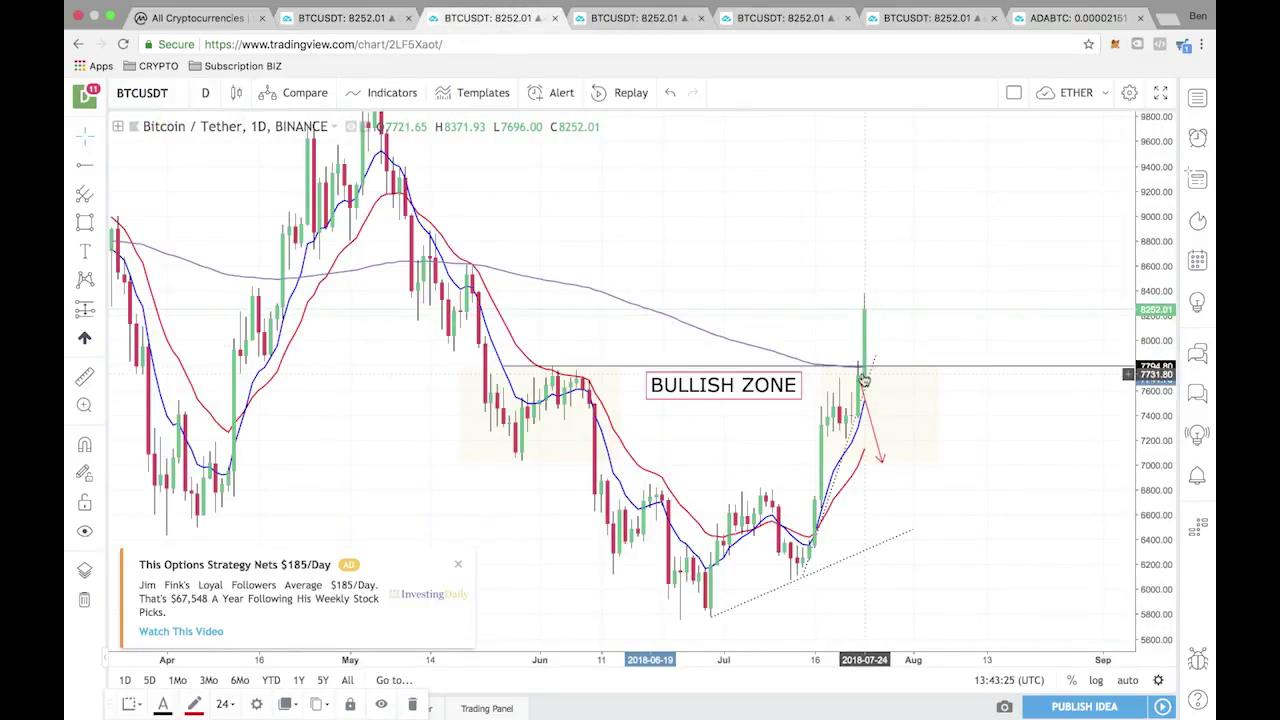
{"action": "left_click", "coordinate": [84, 377]}
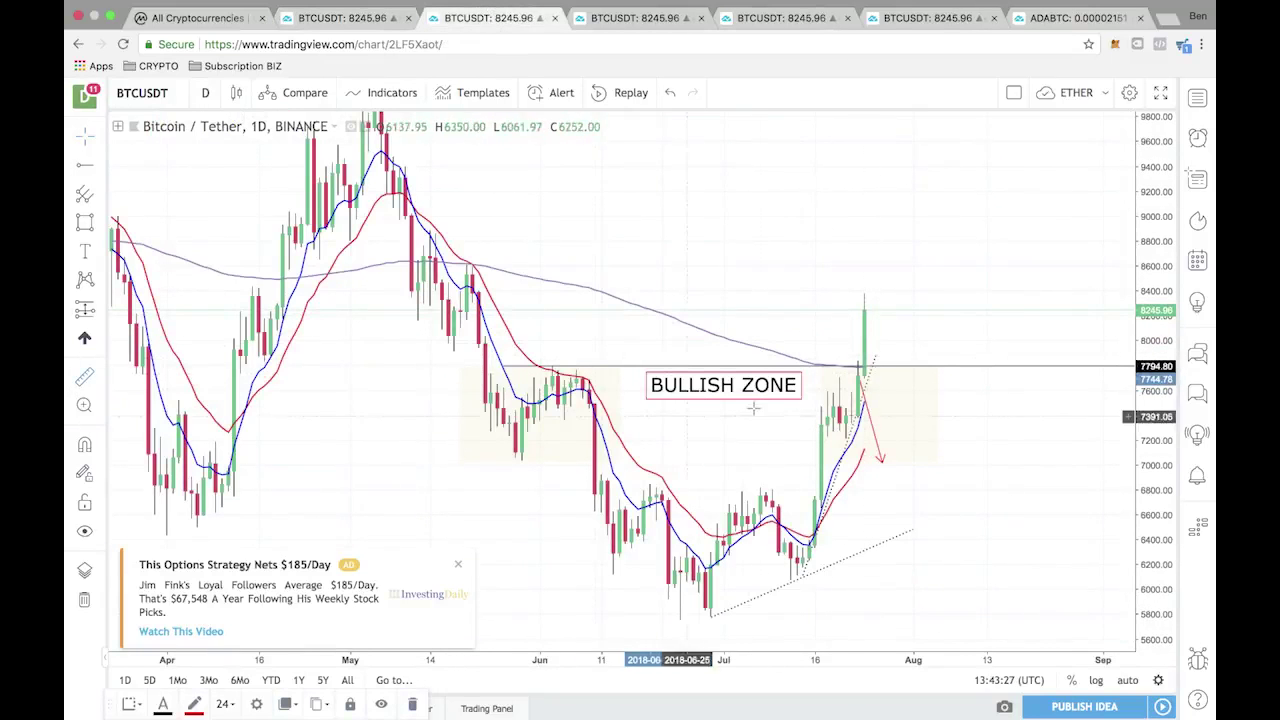
{"action": "left_click", "coordinate": [870, 377]}
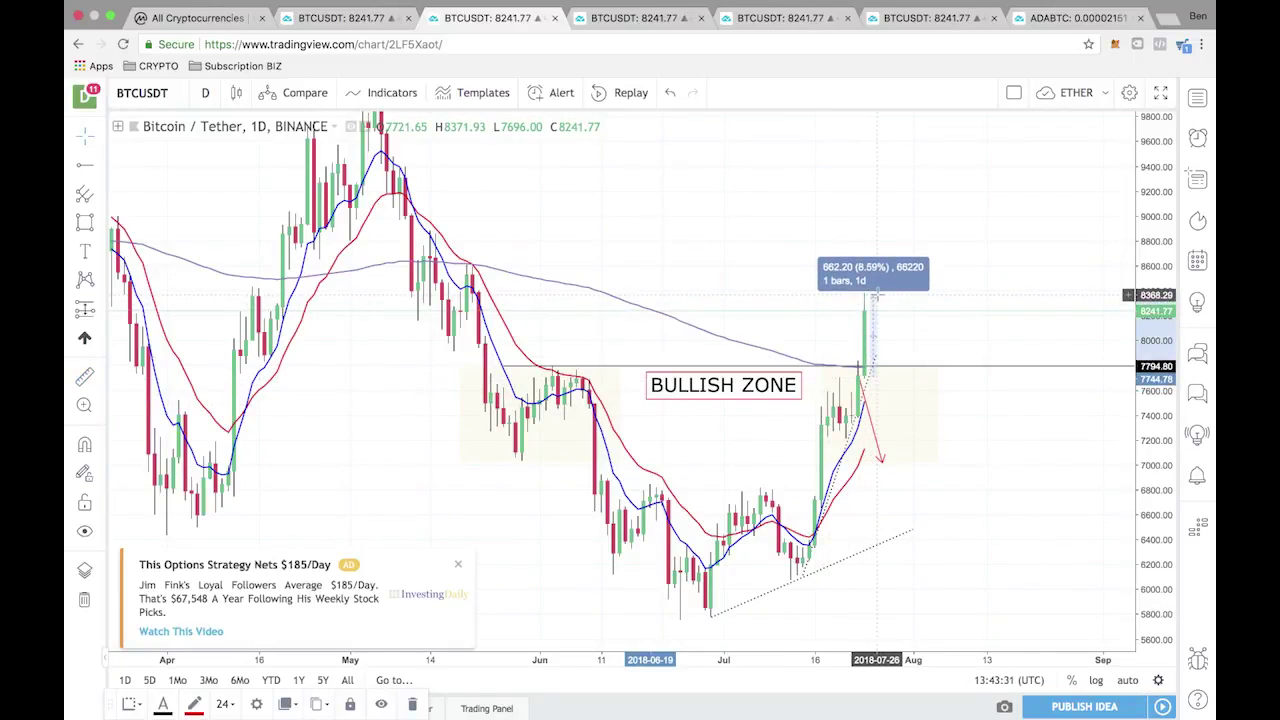
{"action": "scroll", "coordinate": [900, 296], "scroll_direction": "right", "scroll_amount": 2}
{"action": "left_click", "coordinate": [931, 297]}
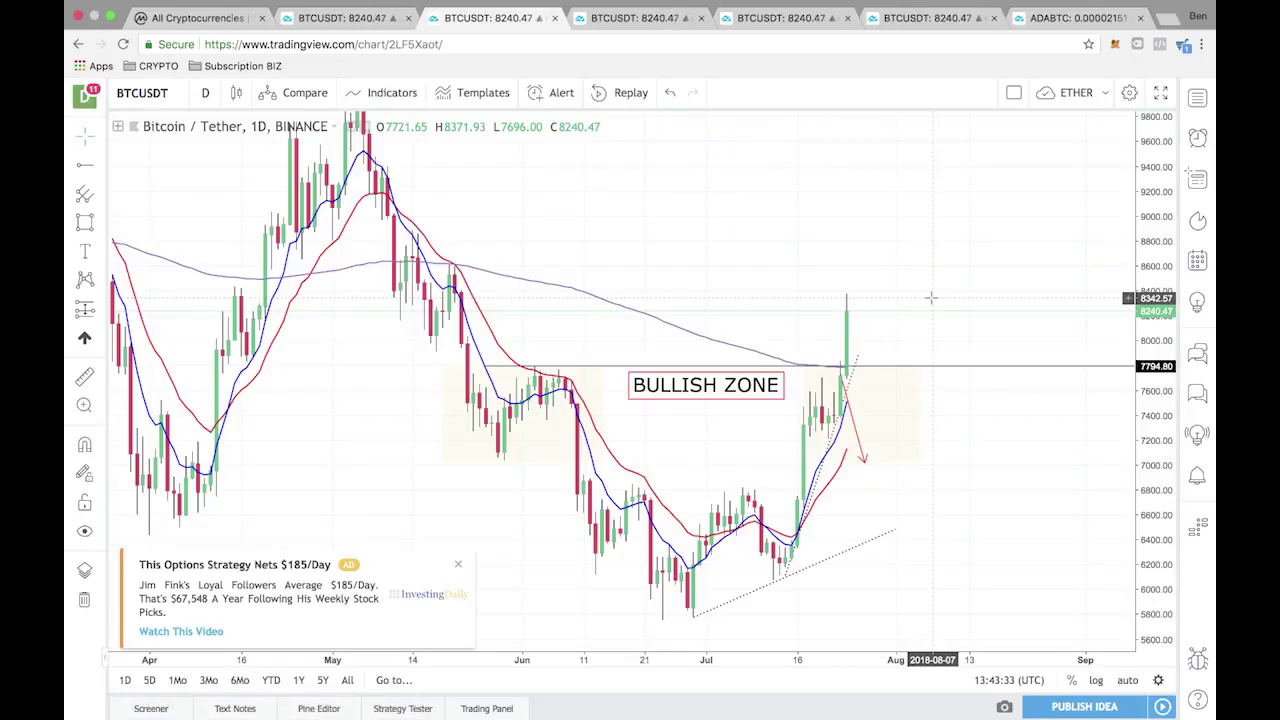
{"action": "scroll", "coordinate": [880, 377], "scroll_direction": "right", "scroll_amount": 5}
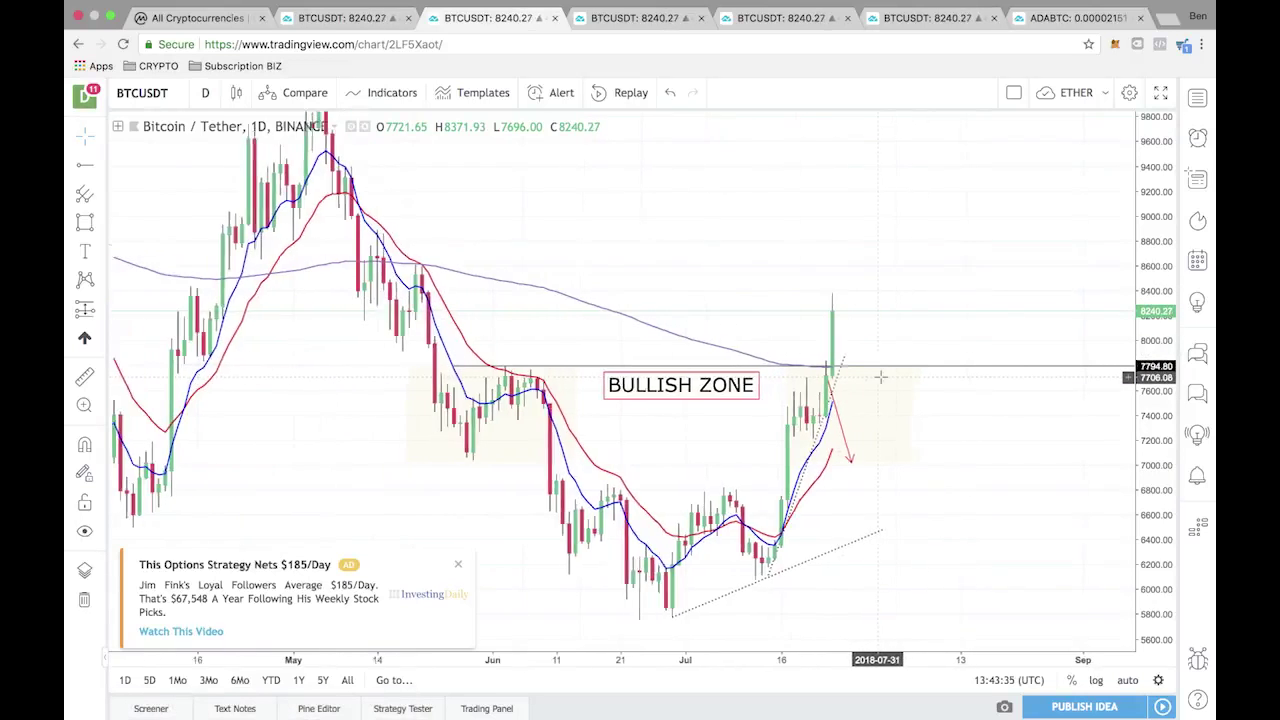
Step: Extend the steep dotted trend line from the mid-July low to about 8397 on 2018-08-01, and remove that line
{"action": "left_click_drag", "start_coordinate": [813, 384], "coordinate": [918, 320]}
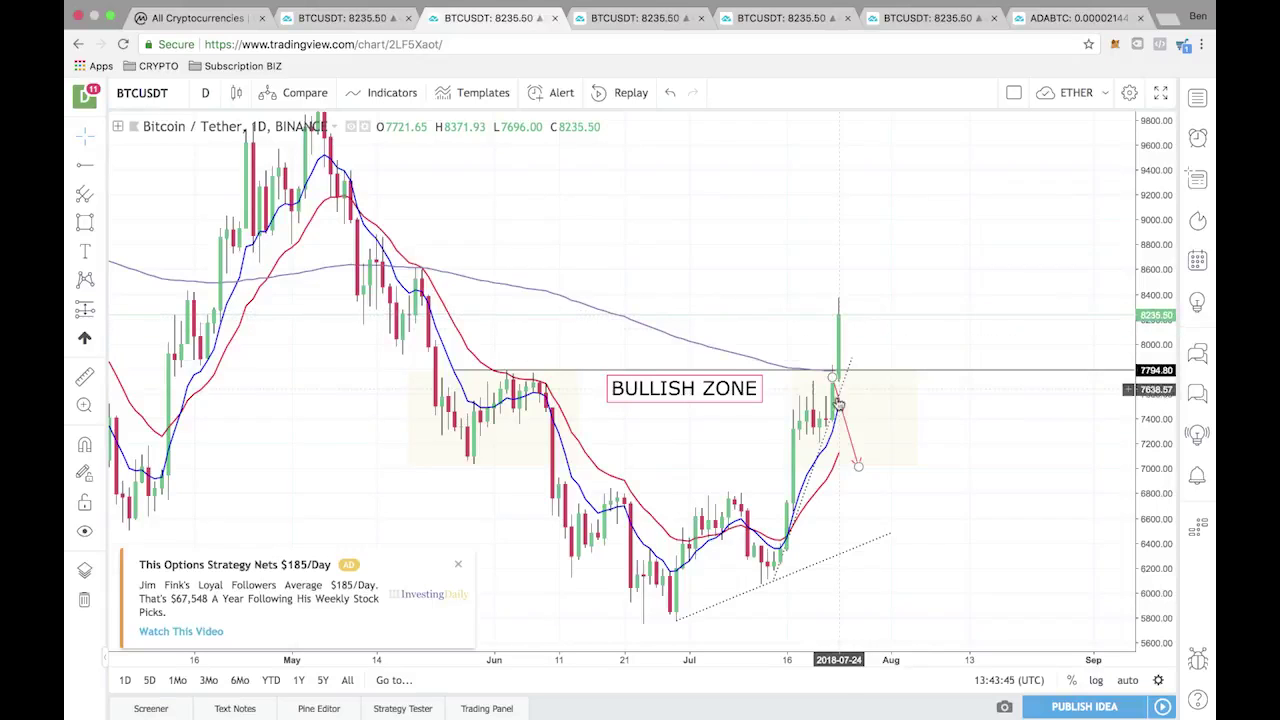
{"action": "left_click", "coordinate": [850, 437]}
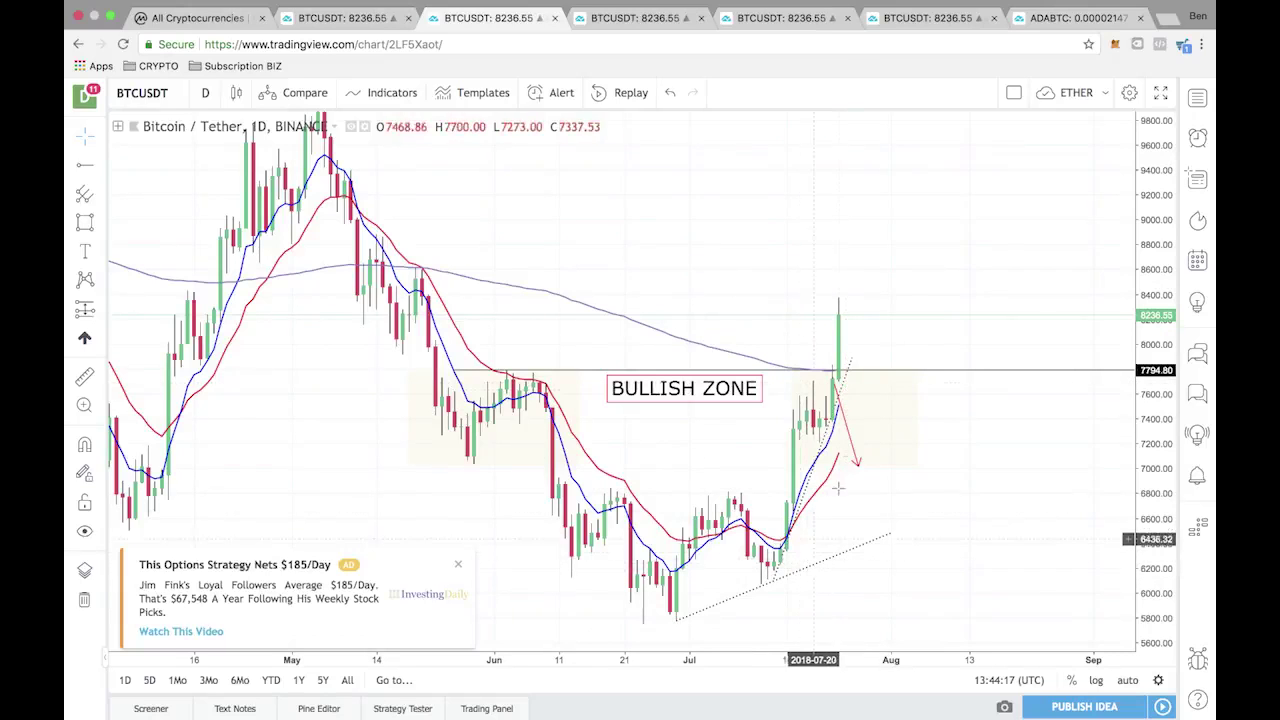
{"action": "mouse_move", "coordinate": [852, 360]}
{"action": "left_mouse_down"}
{"action": "mouse_move", "coordinate": [928, 320]}
{"action": "mouse_move", "coordinate": [892, 295]}
{"action": "left_mouse_up"}
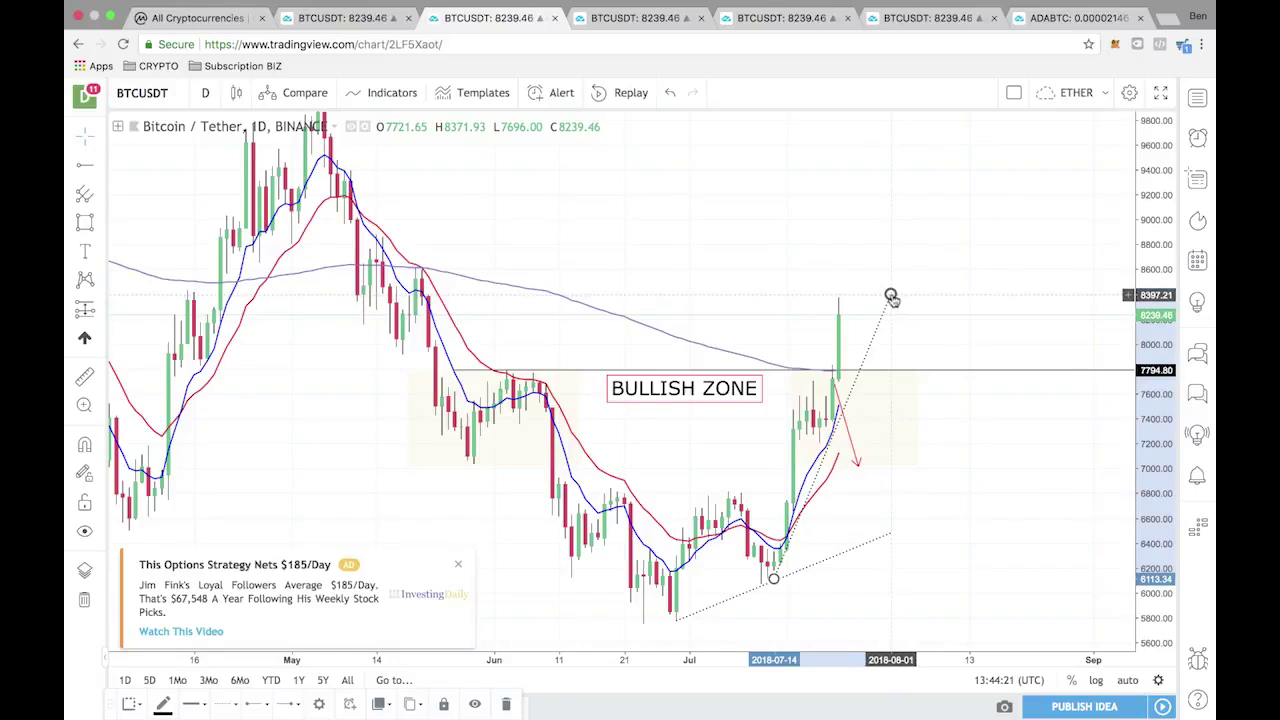
{"action": "right_click", "coordinate": [891, 296]}
{"action": "left_click", "coordinate": [930, 521]}
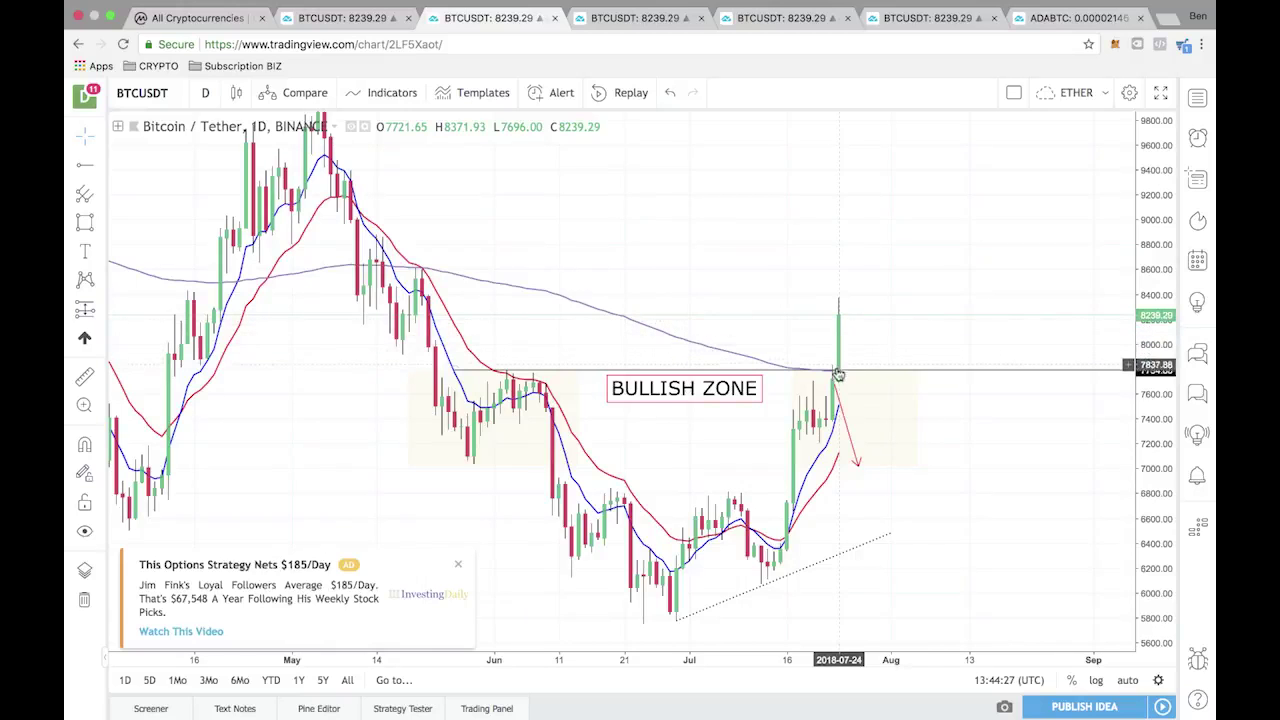
Step: Move the red down arrow just past the latest candle, spanning about 7780 to 7085, and expand the chart's indicator legend
{"action": "mouse_move", "coordinate": [855, 443]}
{"action": "left_mouse_down"}
{"action": "mouse_move", "coordinate": [876, 438]}
{"action": "mouse_move", "coordinate": [873, 448]}
{"action": "mouse_move", "coordinate": [866, 432]}
{"action": "mouse_move", "coordinate": [871, 457]}
{"action": "left_mouse_up"}
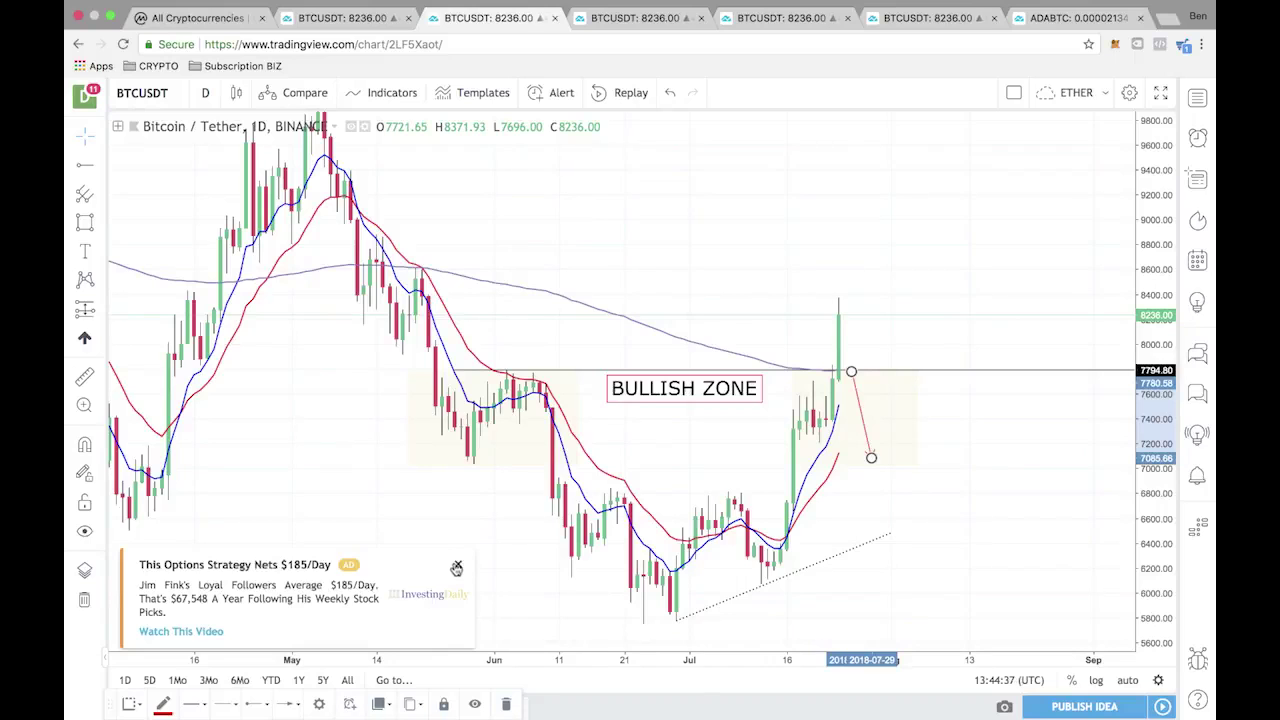
{"action": "left_click", "coordinate": [456, 567]}
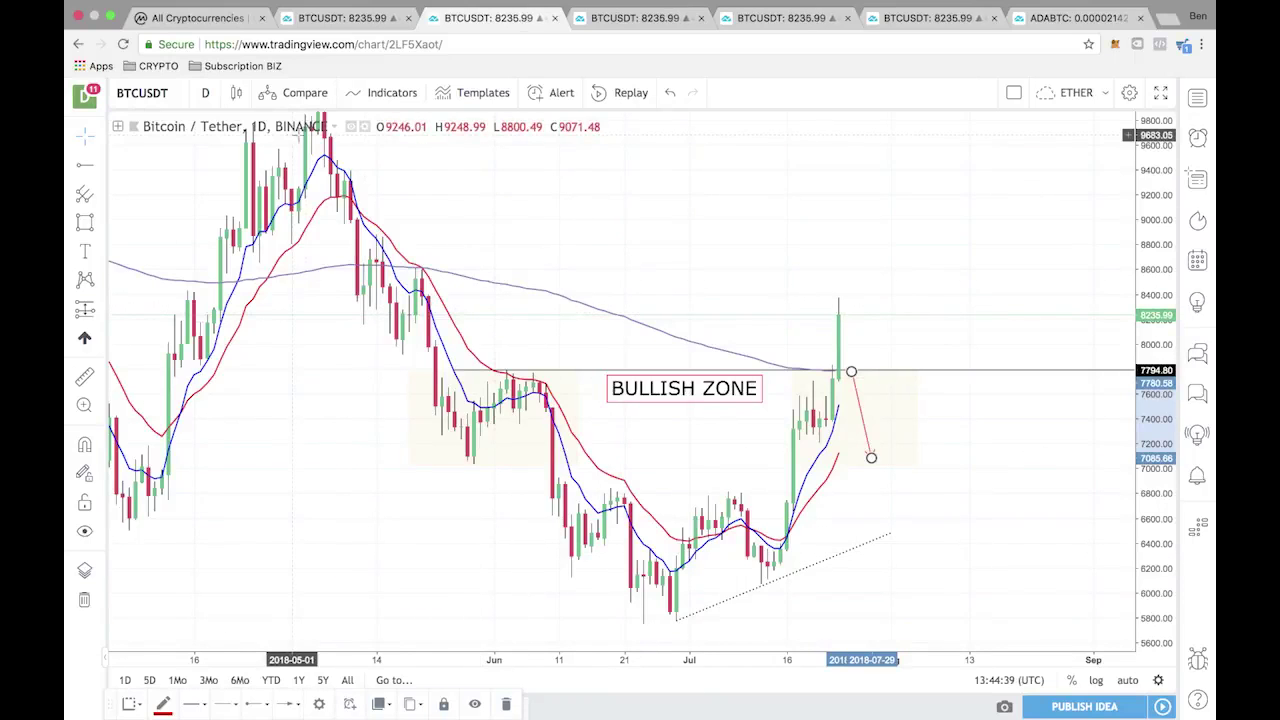
{"action": "left_click", "coordinate": [117, 130]}
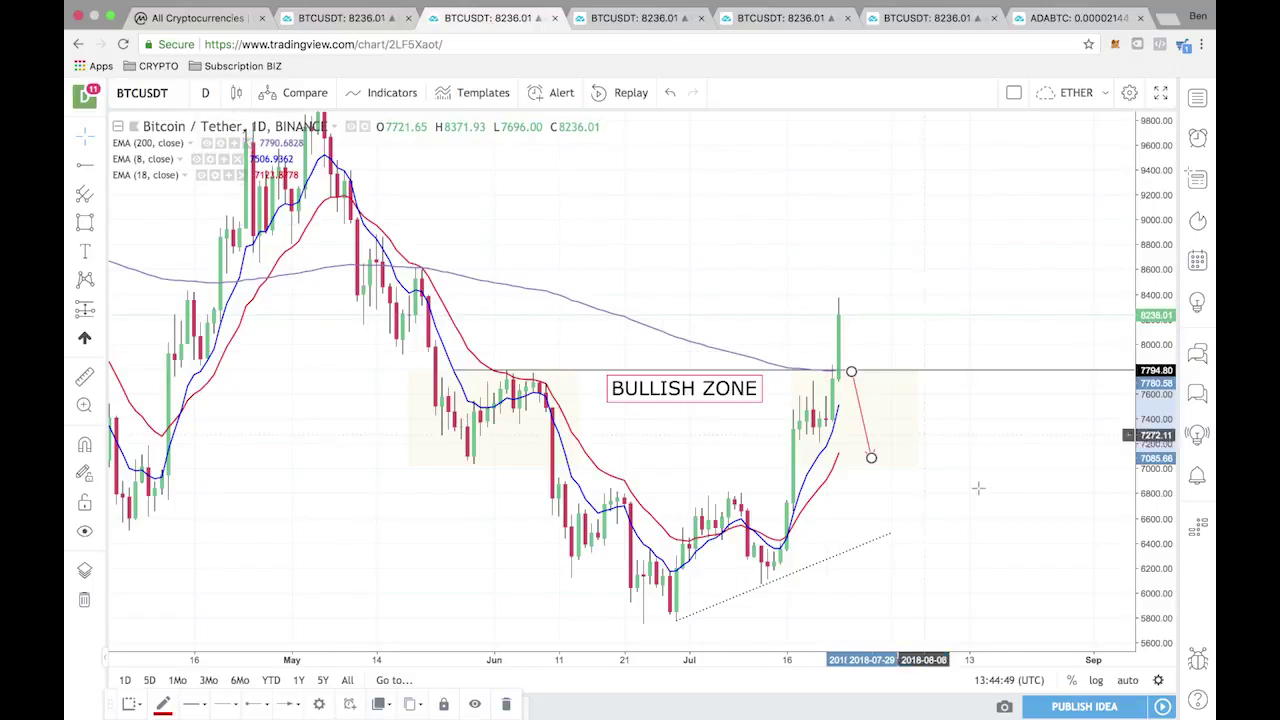
{"action": "left_click", "coordinate": [931, 423]}
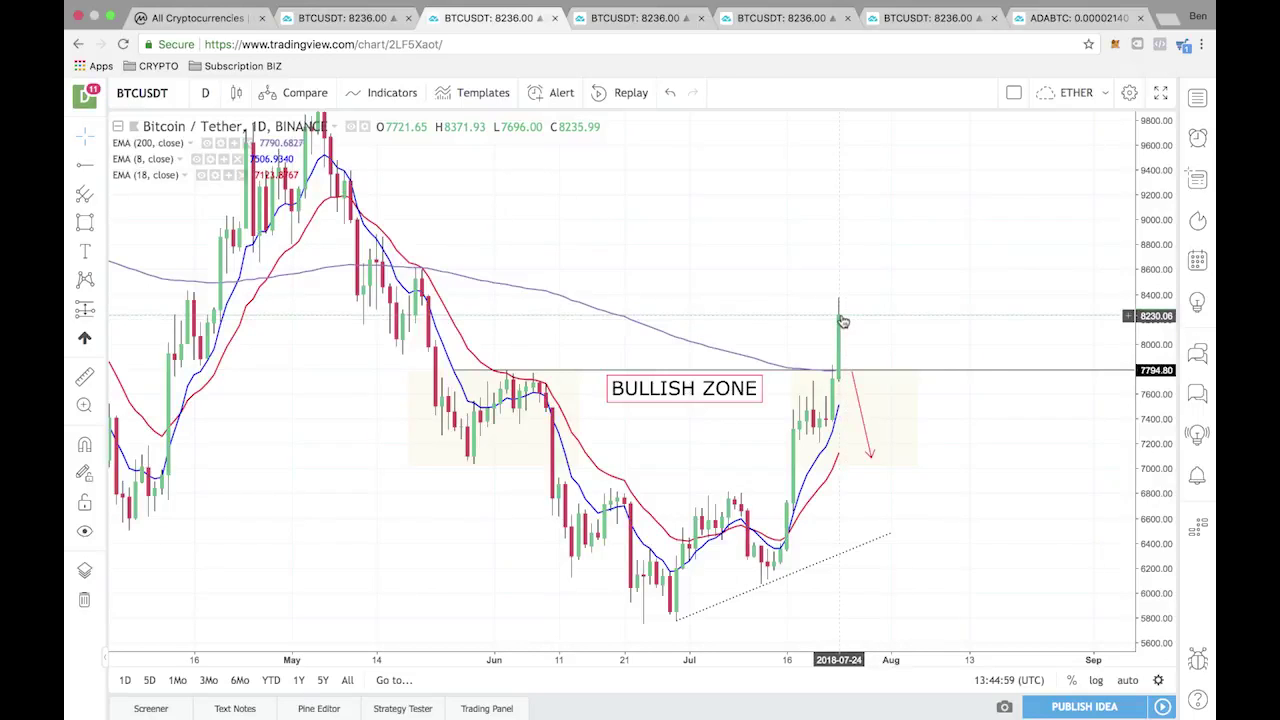
{"action": "mouse_move", "coordinate": [897, 217]}
{"action": "left_mouse_down"}
{"action": "mouse_move", "coordinate": [903, 369]}
{"action": "mouse_move", "coordinate": [890, 241]}
{"action": "left_mouse_up"}
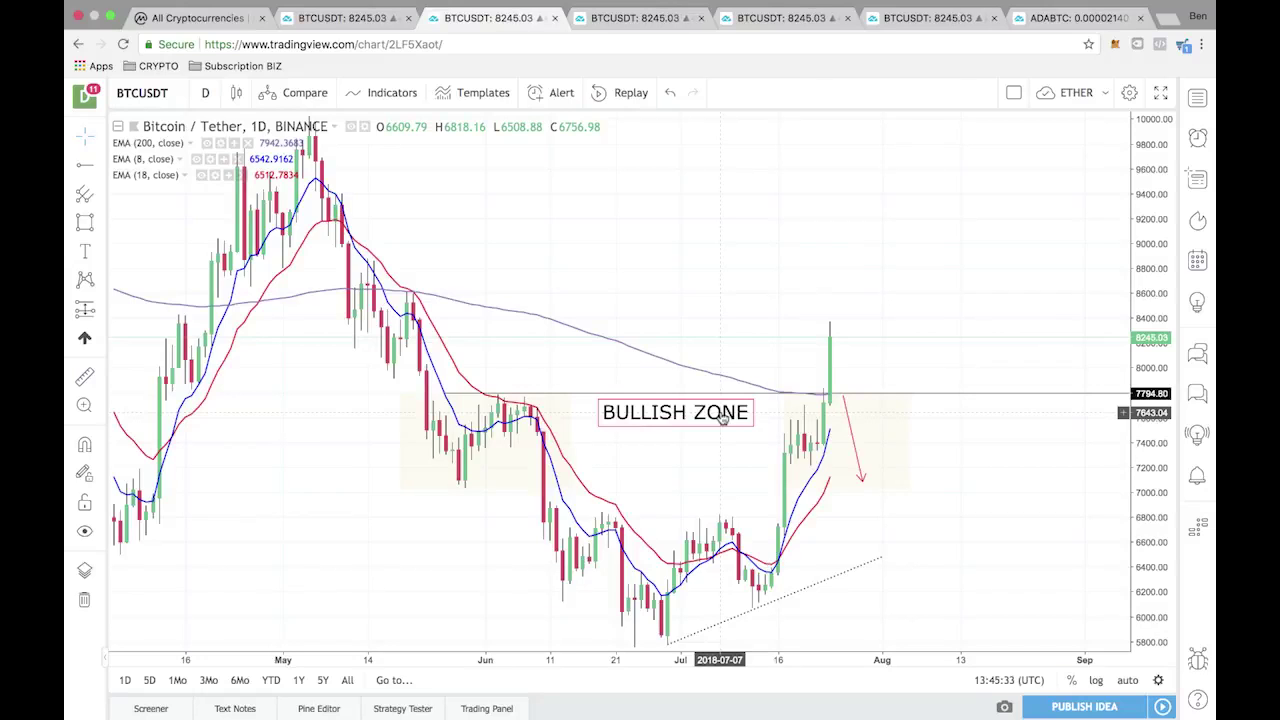
{"action": "scroll", "coordinate": [722, 418], "scroll_direction": "left", "scroll_amount": 1}
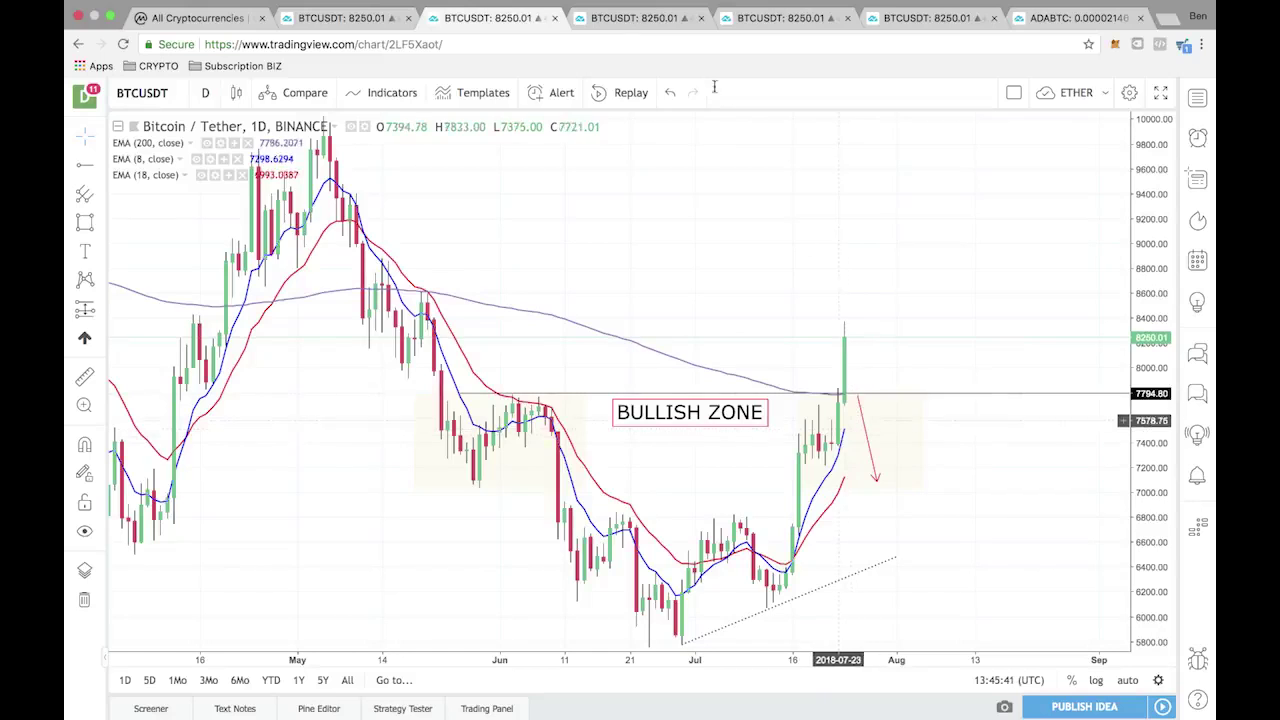
Step: Switch to the daily chart labelled STRUCTURE BROKEN and examine the latest candle against the shaded zone near 8400
{"action": "left_click", "coordinate": [636, 20]}
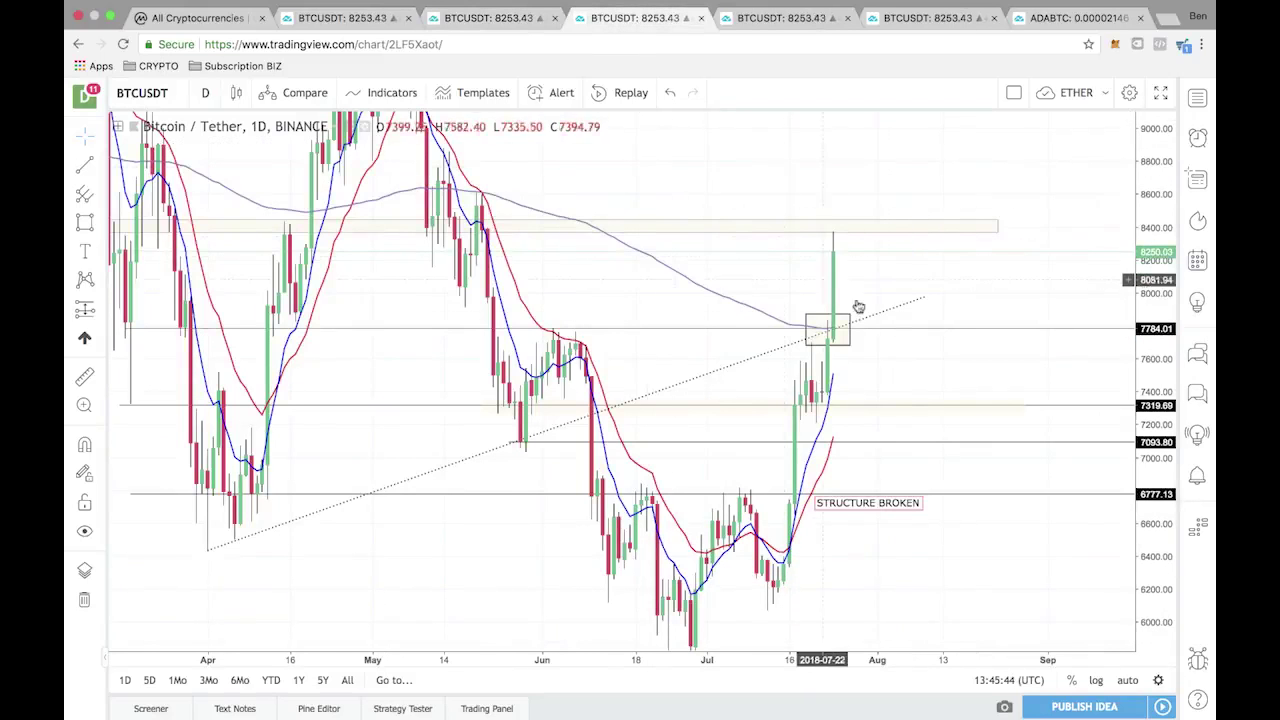
{"action": "scroll", "coordinate": [826, 332], "scroll_direction": "down", "scroll_amount": 2}
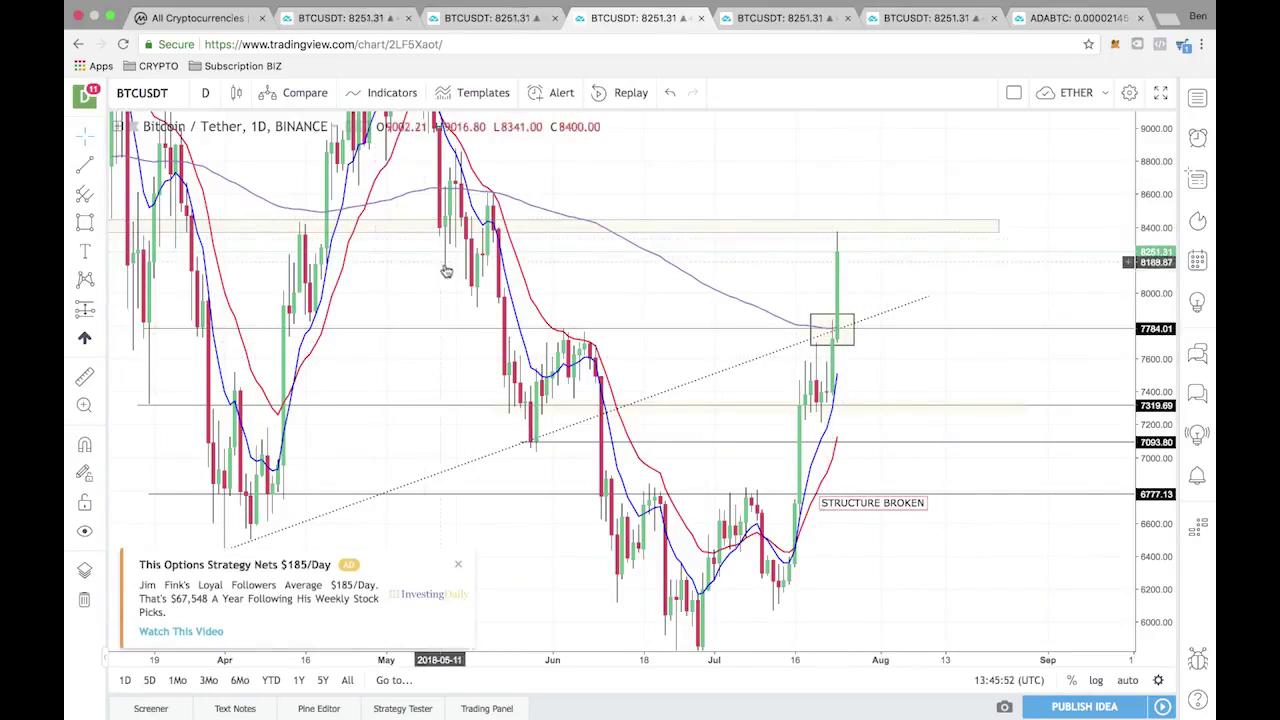
{"action": "left_click_drag", "start_coordinate": [440, 268], "coordinate": [460, 268]}
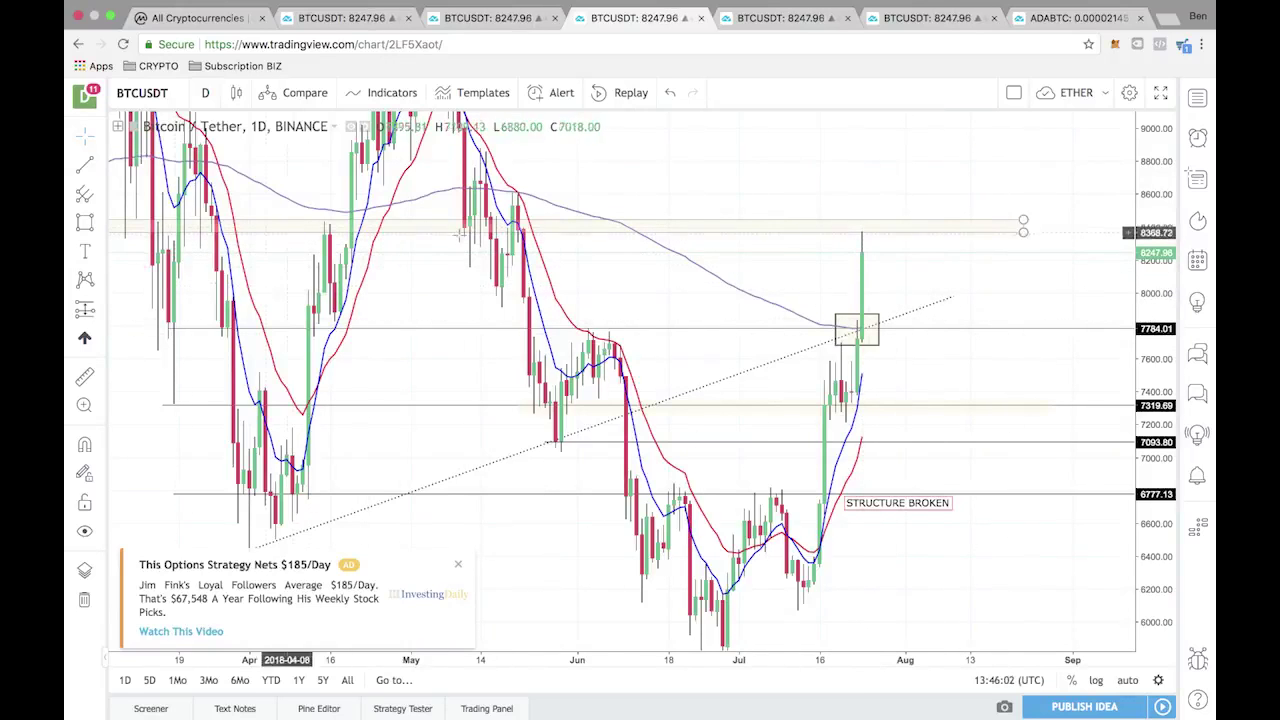
{"action": "scroll", "coordinate": [245, 225], "scroll_direction": "left", "scroll_amount": 3}
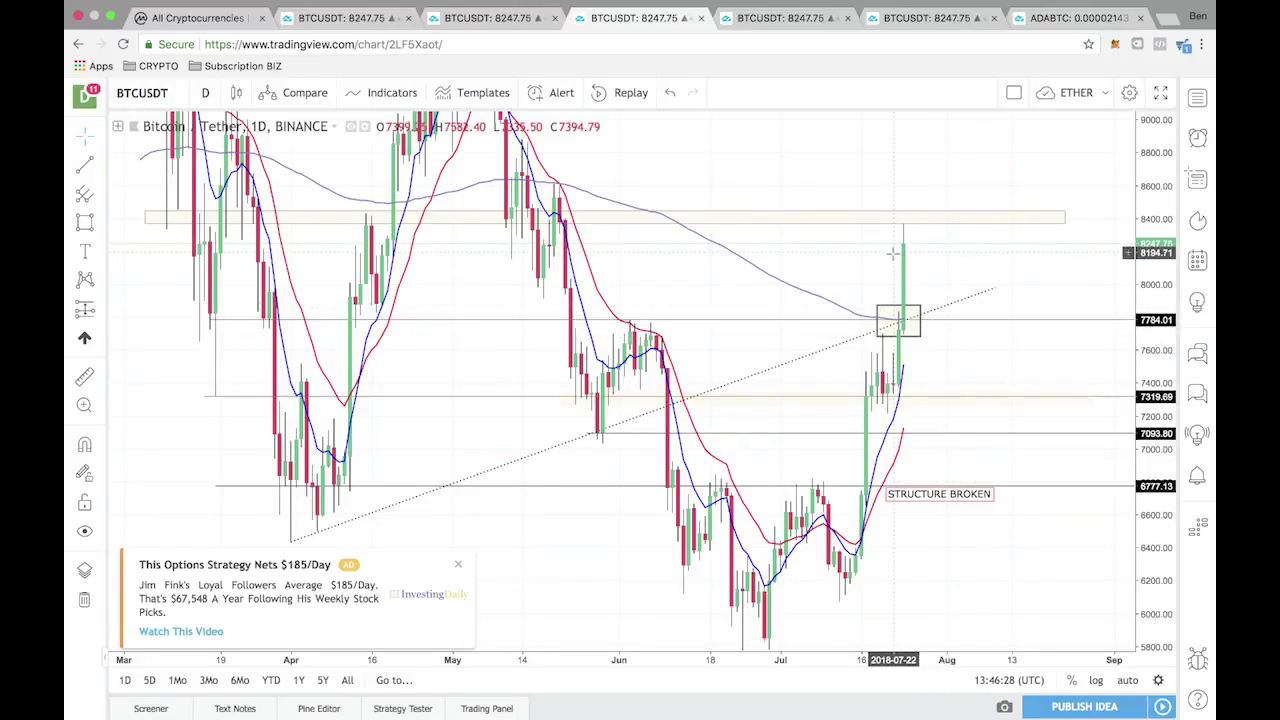
{"action": "left_click", "coordinate": [459, 568]}
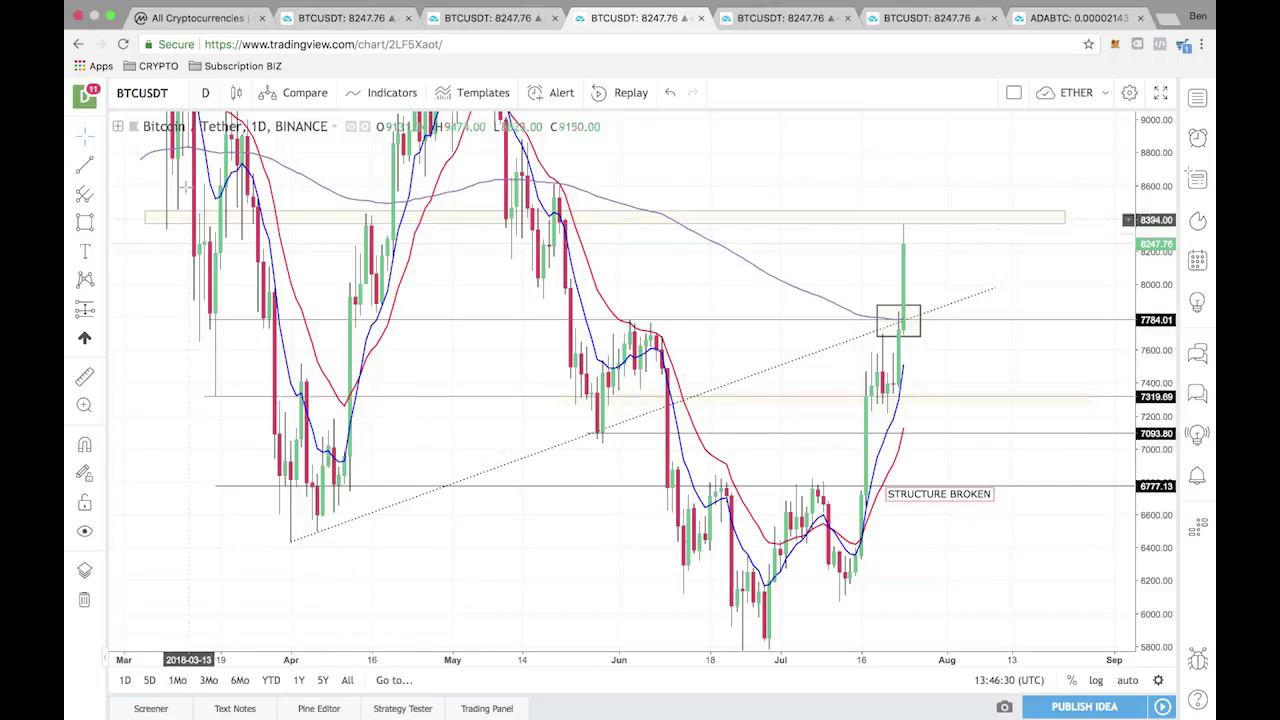
Step: Remove the 200-period EMA from both the STRUCTURE BROKEN and BULLISH ZONE daily charts
{"action": "left_click", "coordinate": [117, 129]}
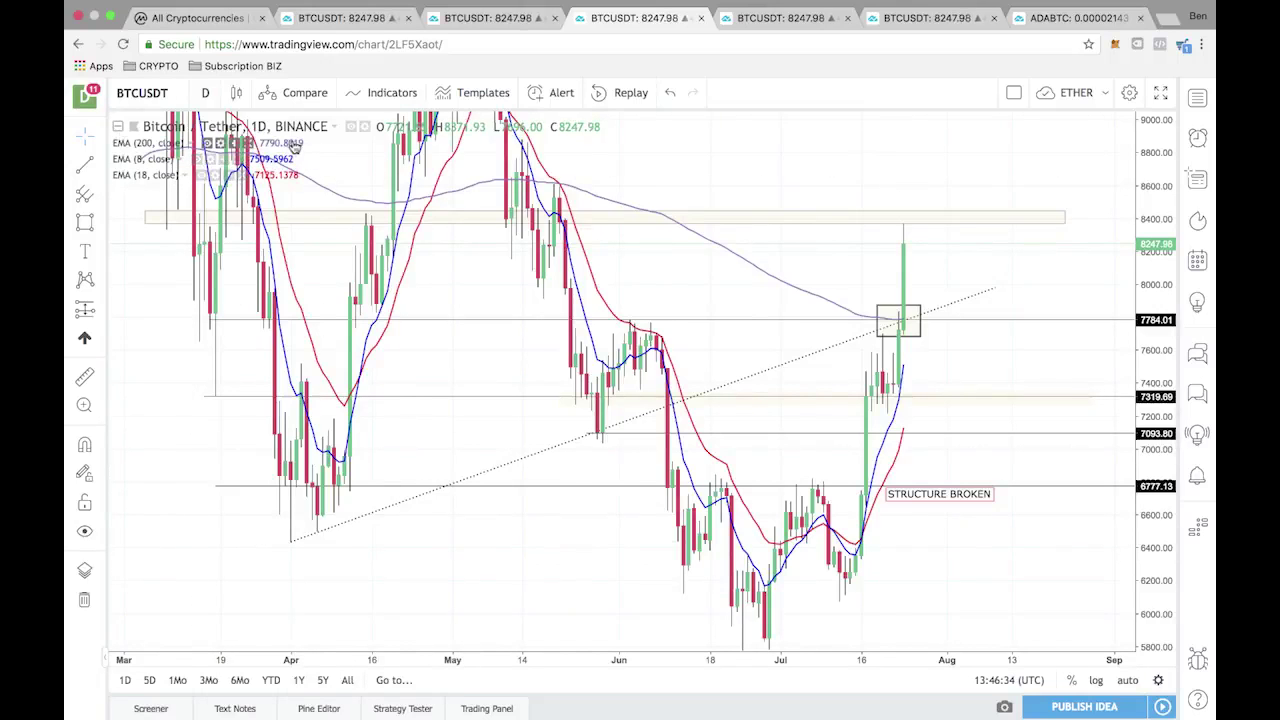
{"action": "left_click", "coordinate": [247, 143]}
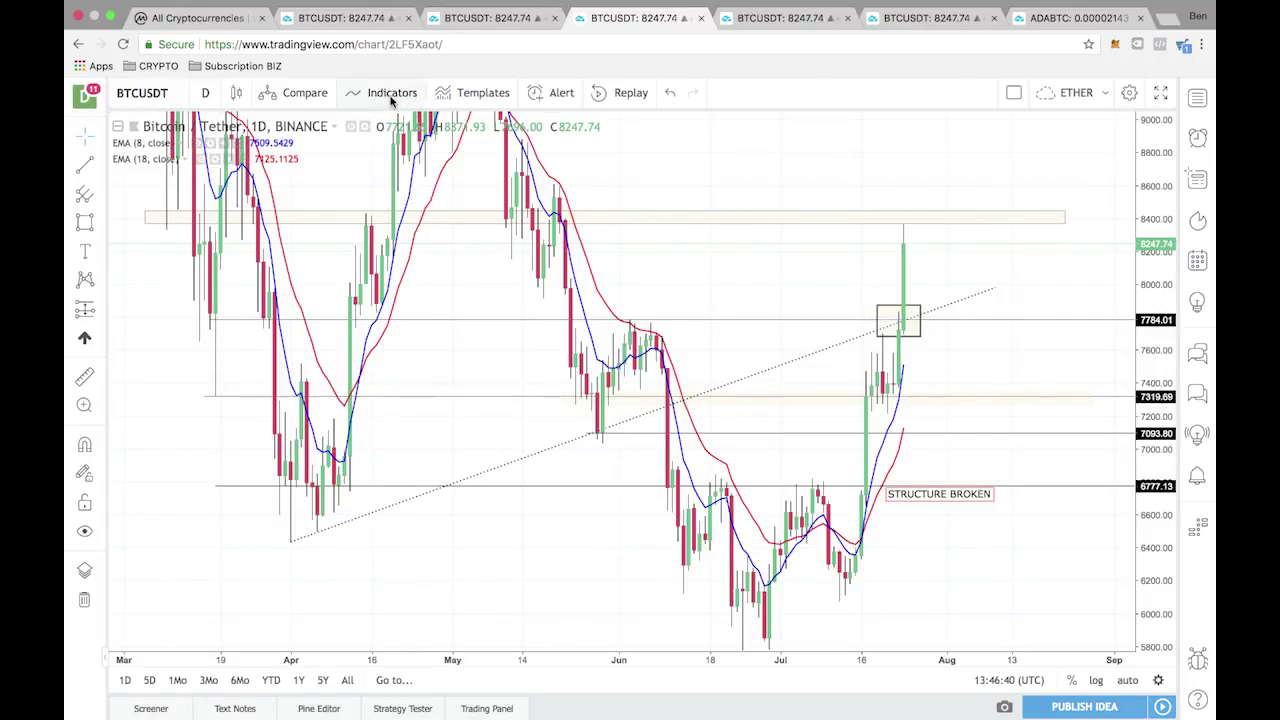
{"action": "left_click", "coordinate": [548, 18]}
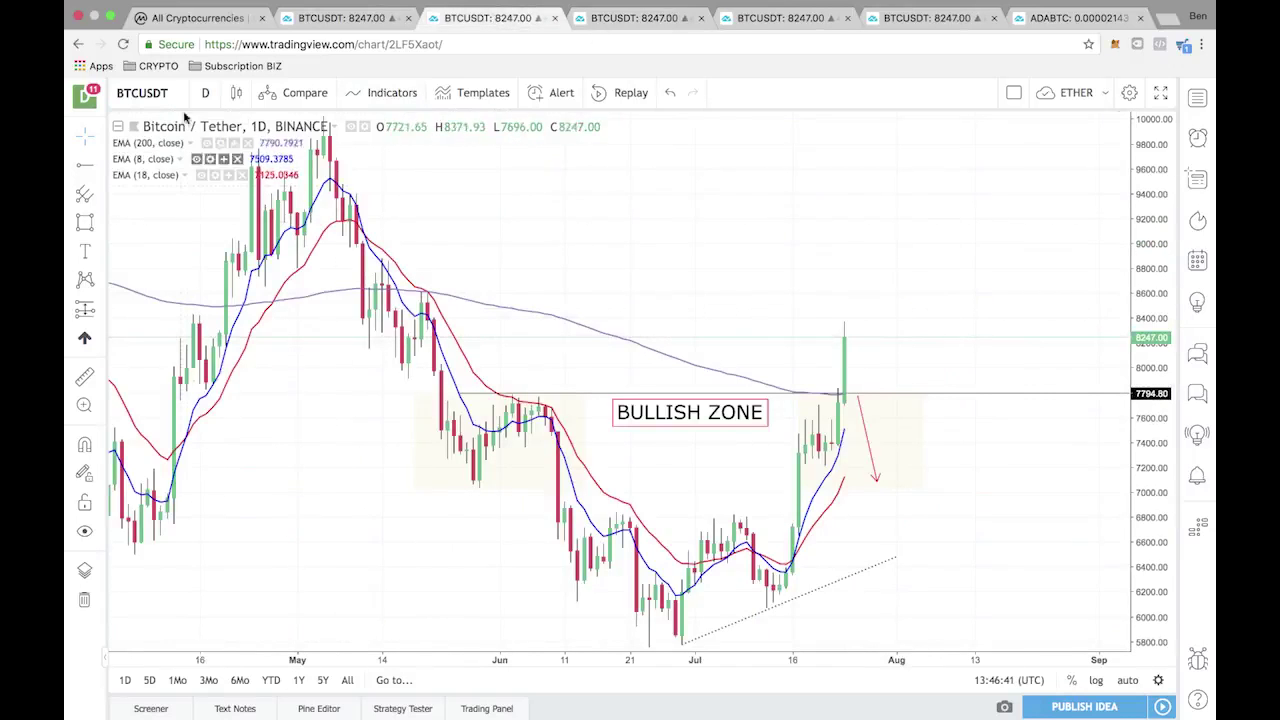
{"action": "left_click", "coordinate": [247, 143]}
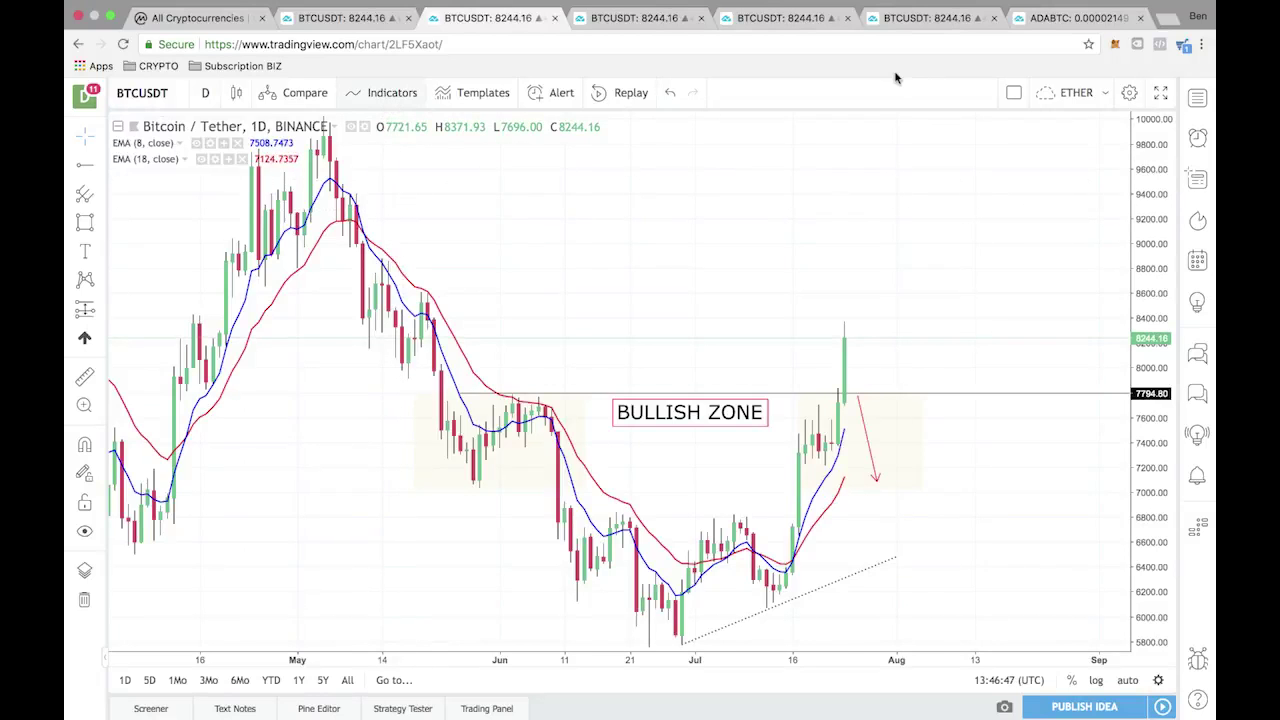
Step: Go back through the STRUCTURE BROKEN chart and switch to the BTCUSDT chart that follows it
{"action": "left_click_drag", "start_coordinate": [820, 171], "coordinate": [788, 87]}
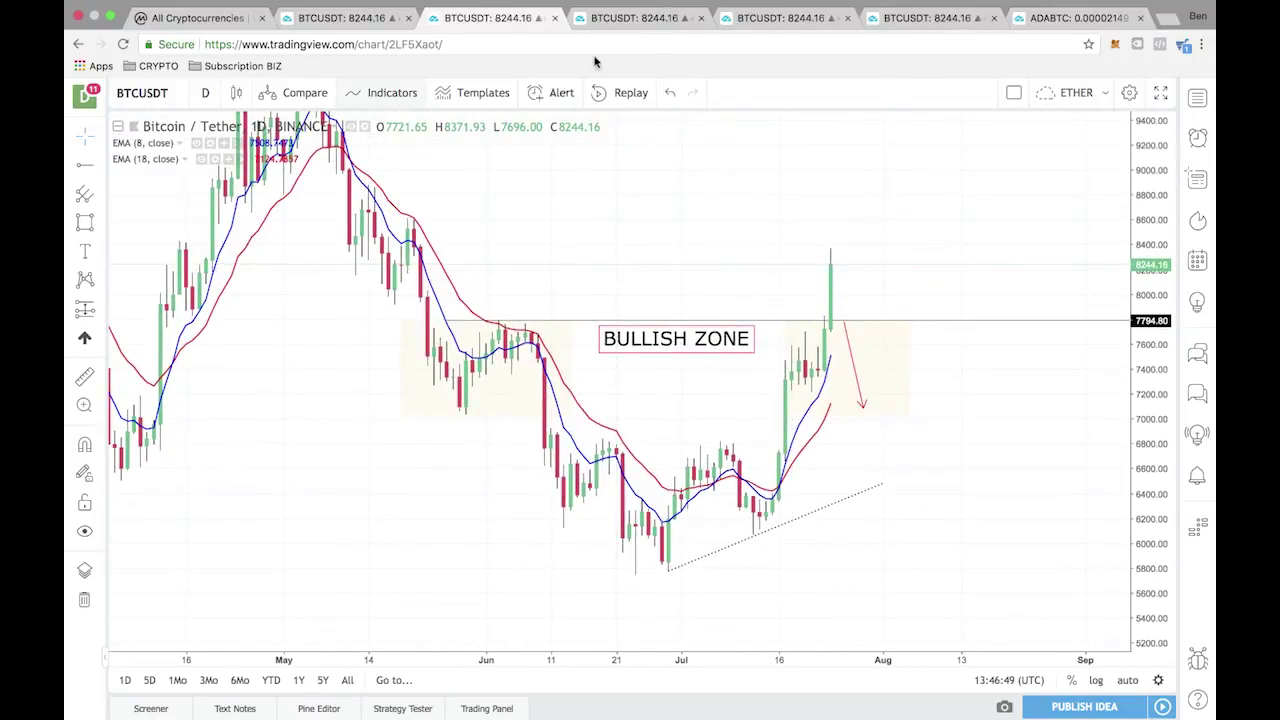
{"action": "left_click", "coordinate": [664, 20]}
{"action": "left_click", "coordinate": [779, 25]}
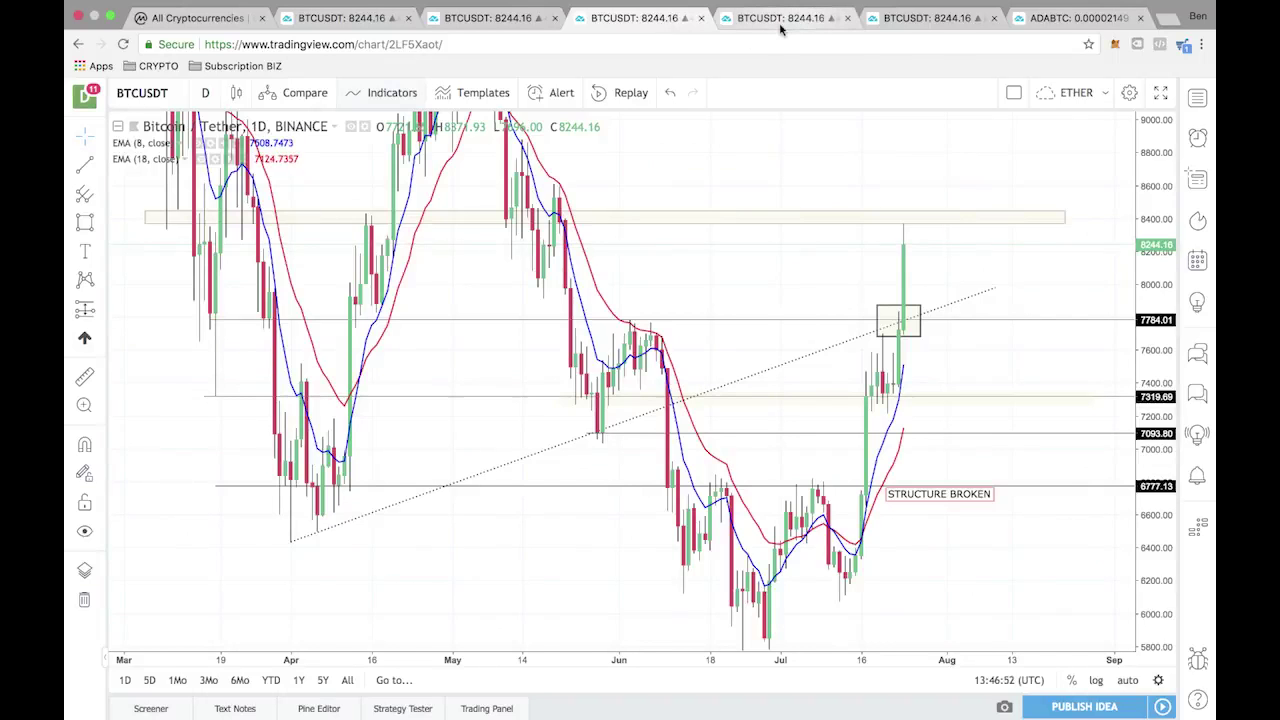
Step: Remove the 8-period and 18-period EMAs from the 4-hour BTCUSDT chart labelled Double Top
{"action": "left_click_drag", "start_coordinate": [834, 266], "coordinate": [819, 204]}
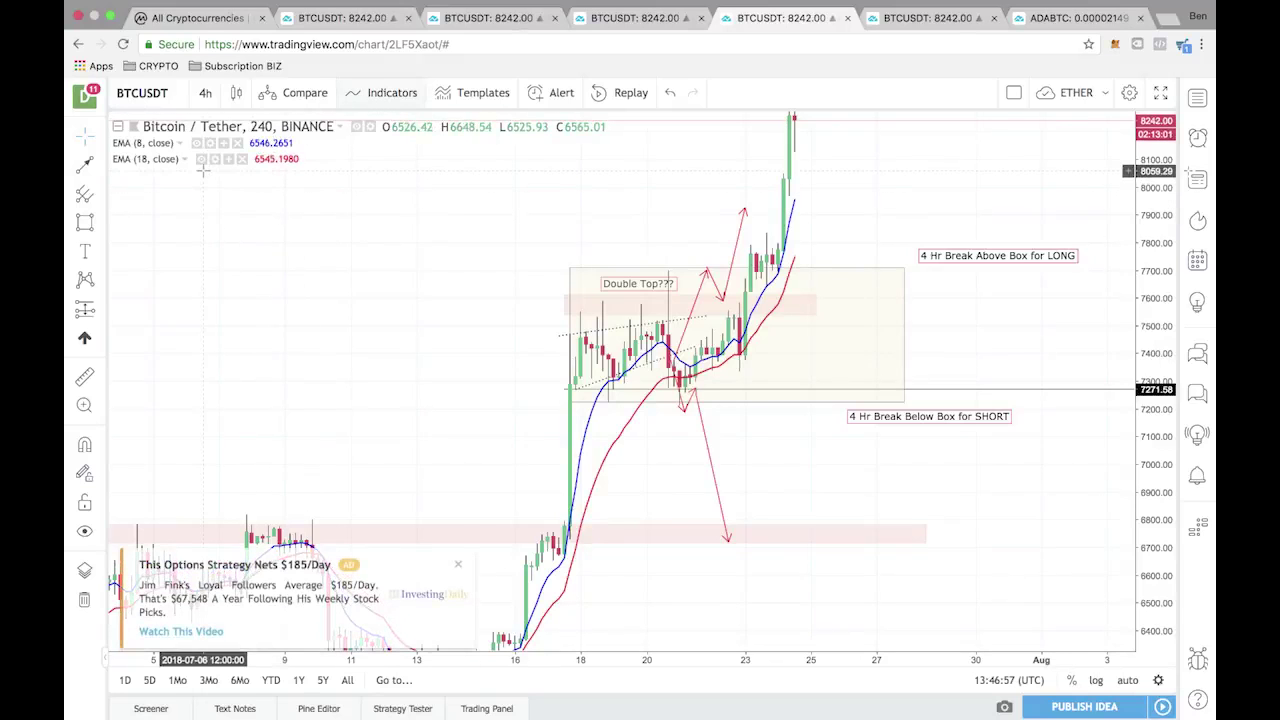
{"action": "left_click", "coordinate": [242, 159]}
{"action": "left_click", "coordinate": [238, 143]}
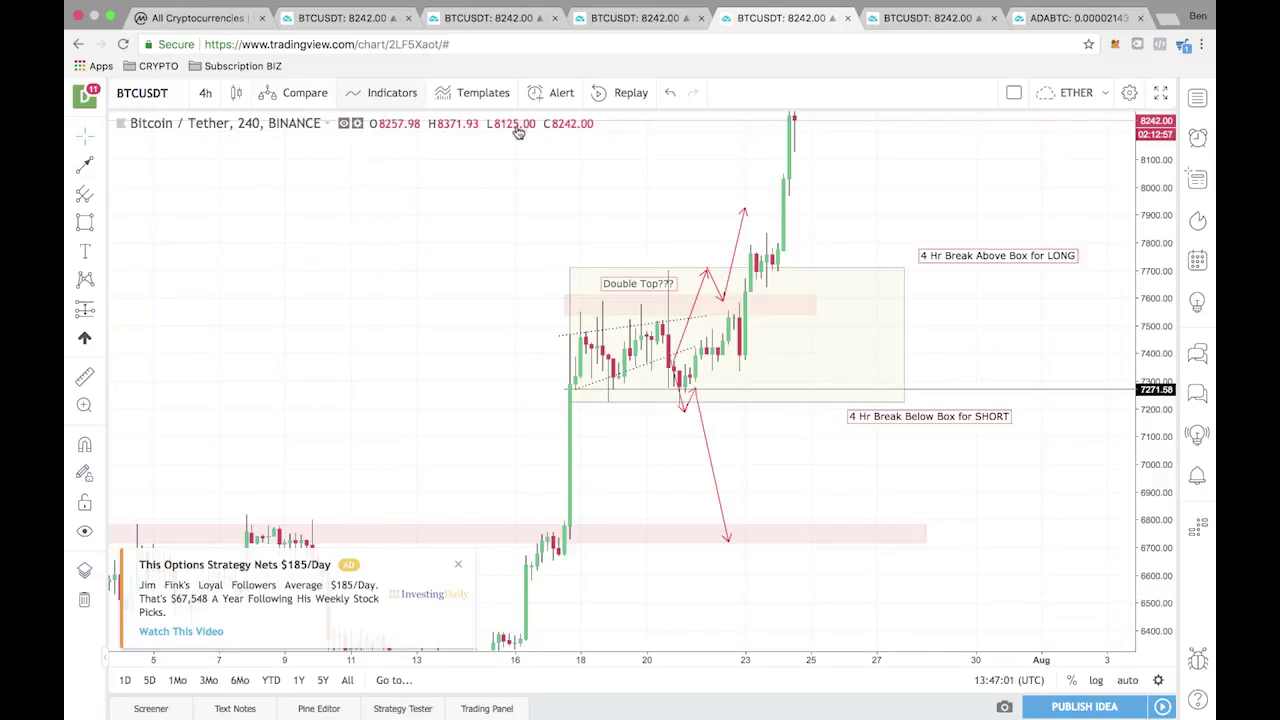
{"action": "scroll", "coordinate": [428, 161], "scroll_direction": "right", "scroll_amount": 2}
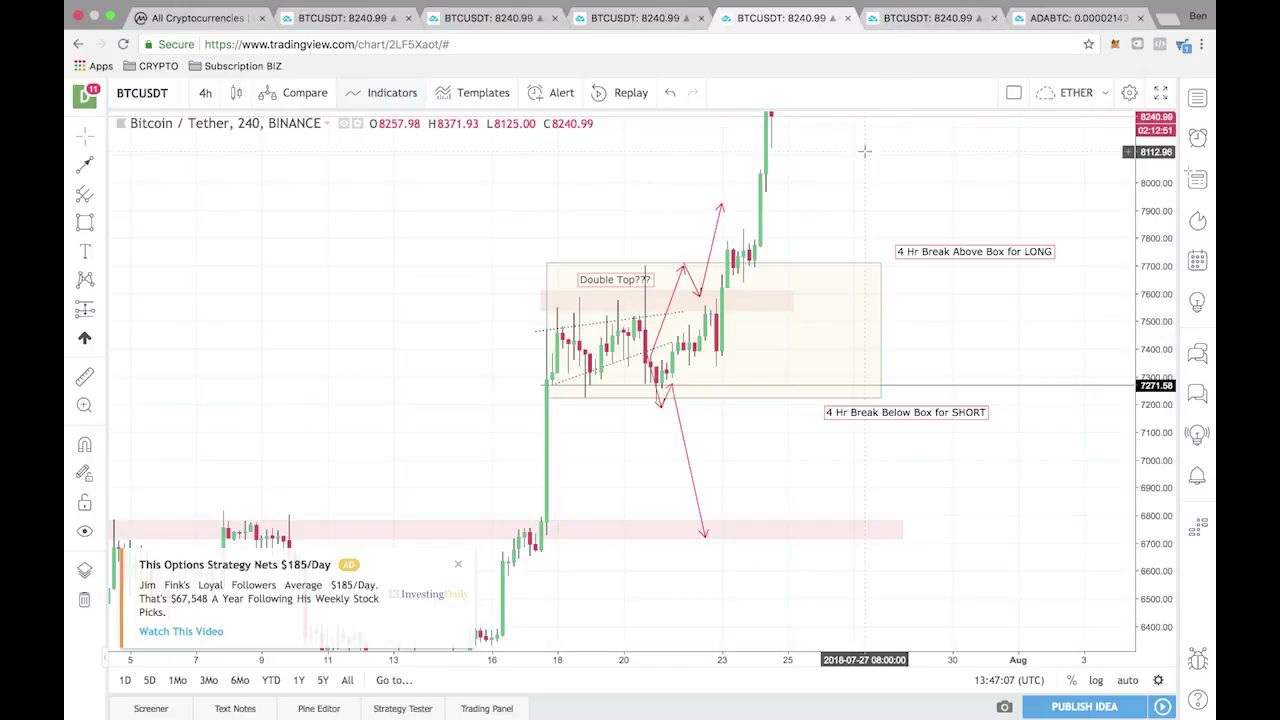
{"action": "scroll", "coordinate": [847, 180], "scroll_direction": "right", "scroll_amount": 3}
Step: Switch to the 4-hour BTCUSDT chart labelled LONG, remove its 200-period EMA and dismiss the advertisement
{"action": "left_click", "coordinate": [921, 18]}
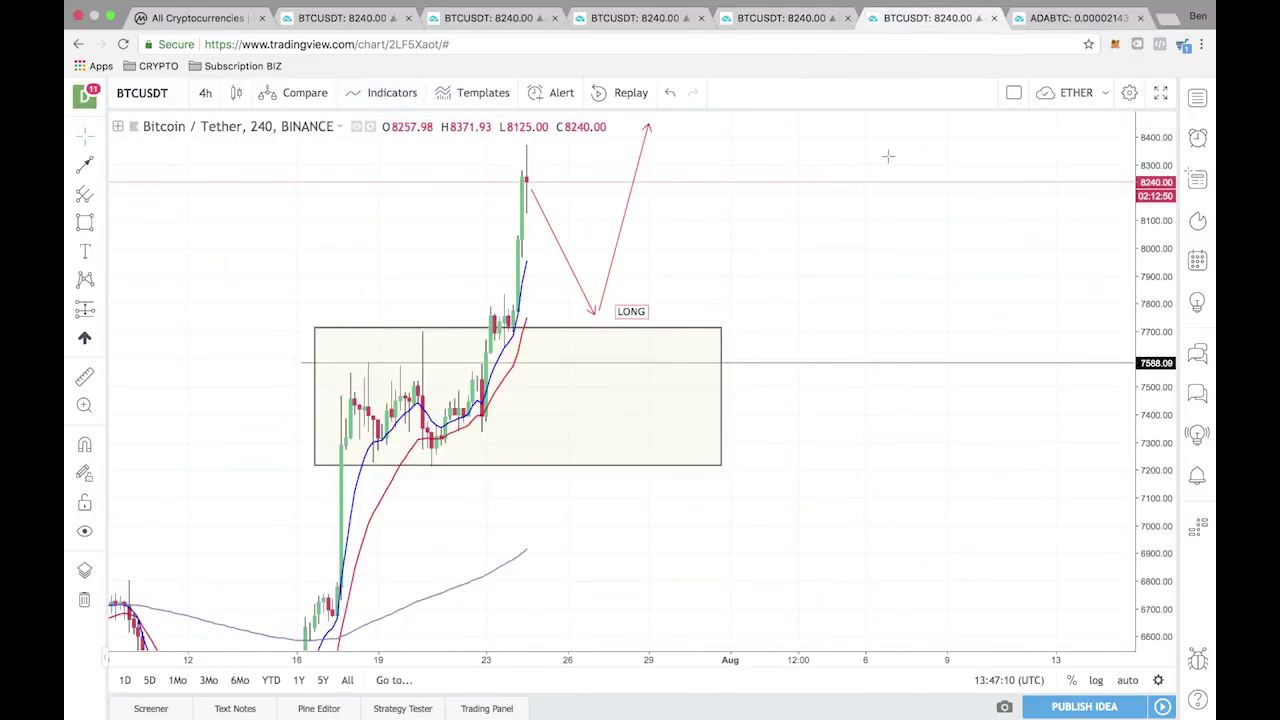
{"action": "left_click_drag", "start_coordinate": [766, 217], "coordinate": [846, 220]}
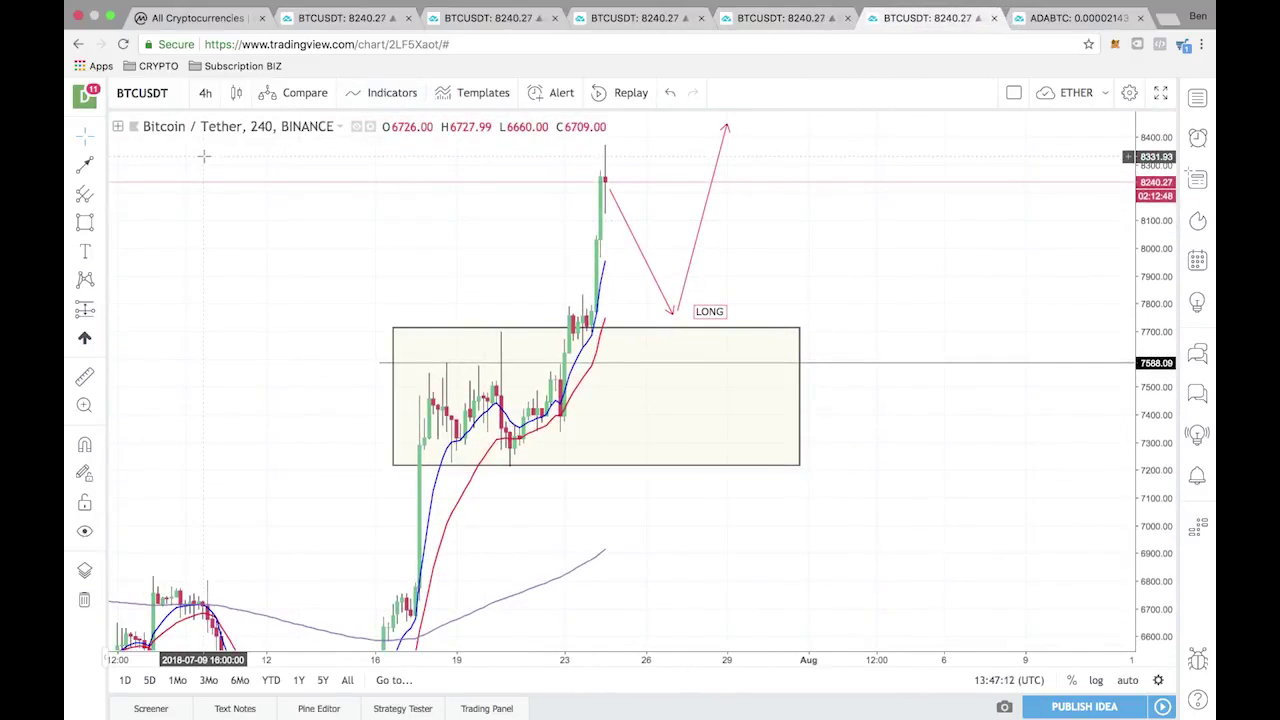
{"action": "left_click", "coordinate": [117, 128]}
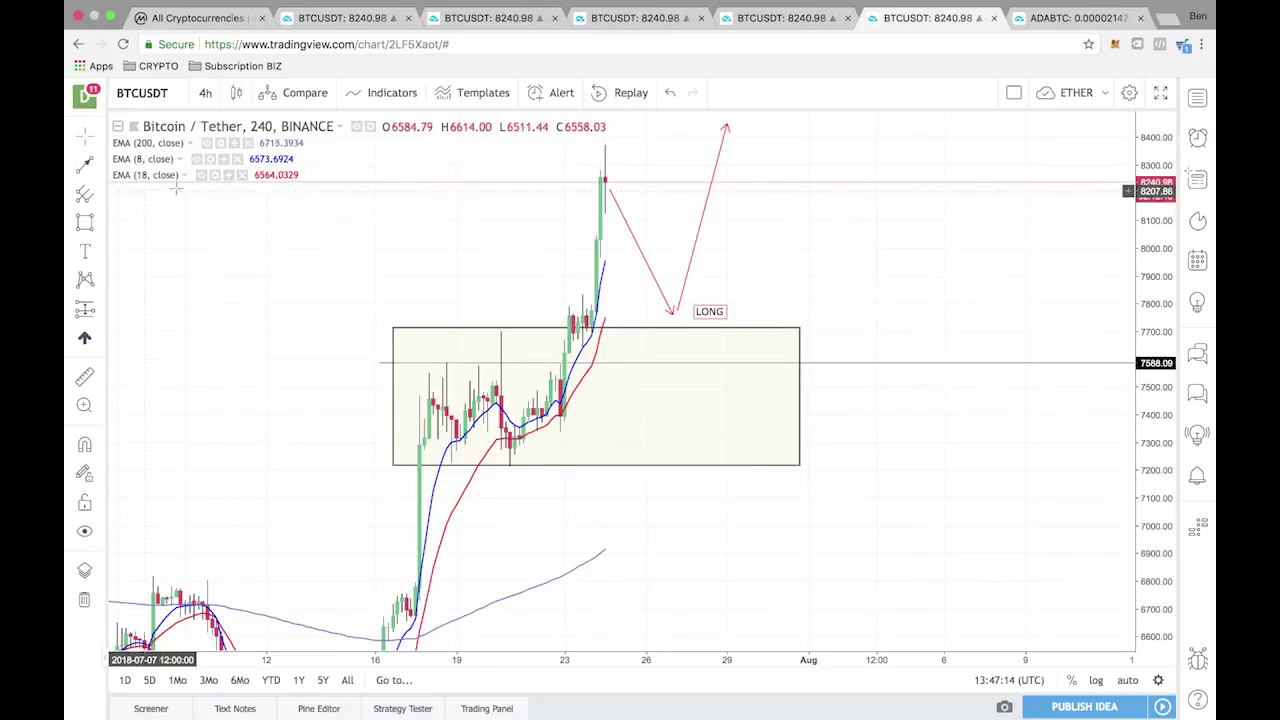
{"action": "left_click", "coordinate": [248, 143]}
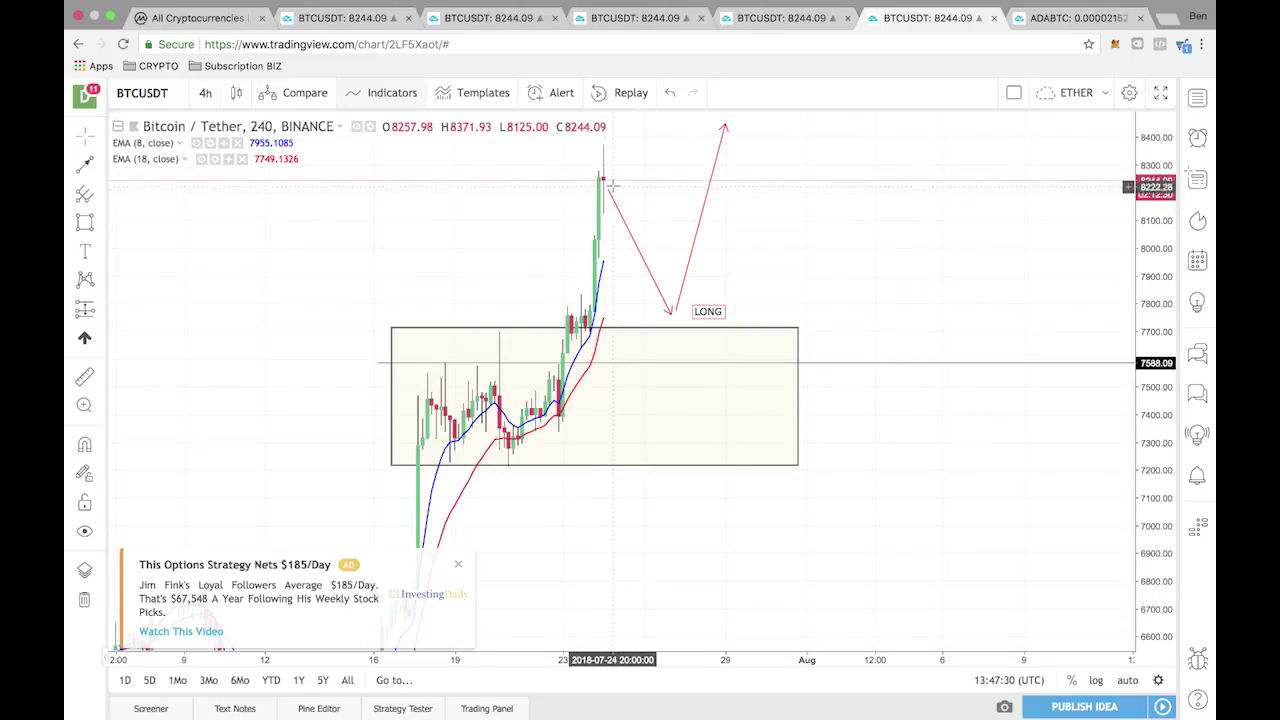
{"action": "left_click", "coordinate": [457, 564]}
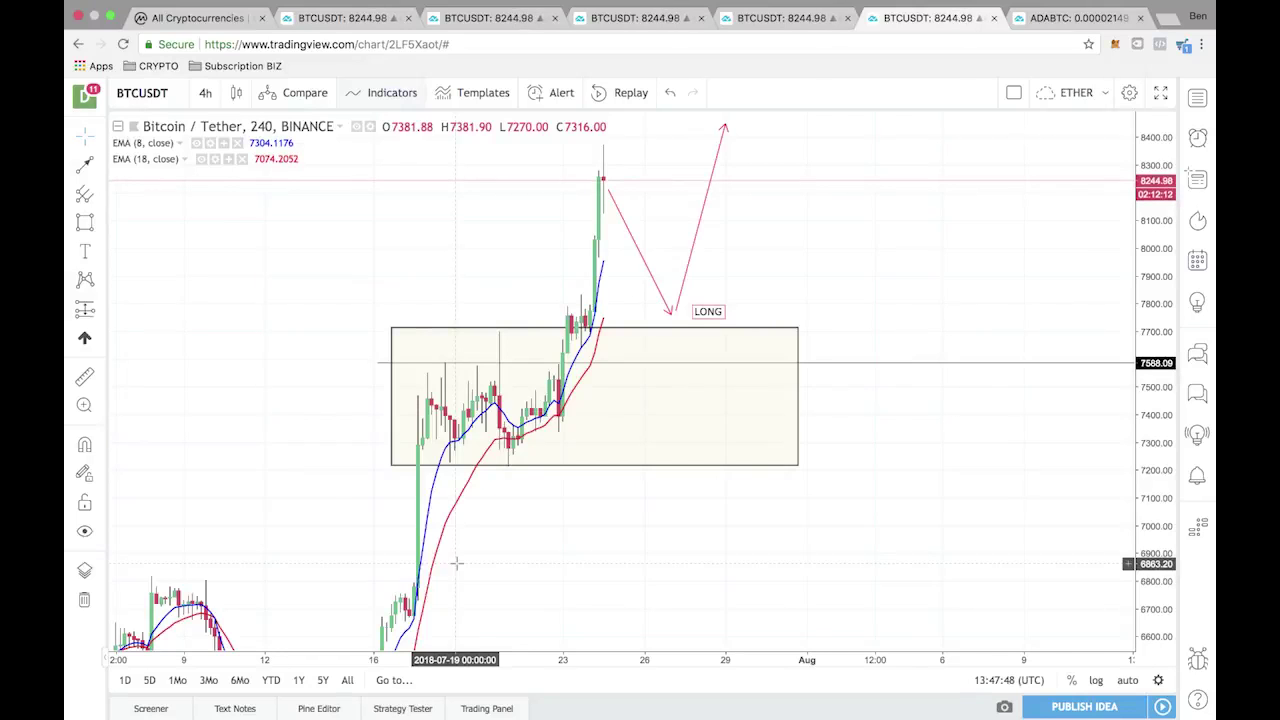
Step: Examine the latest 4-hour candles against the shaded box, the moving averages and the projected pullback arrows on the LONG chart
{"action": "scroll", "coordinate": [456, 563], "scroll_direction": "right", "scroll_amount": 1}
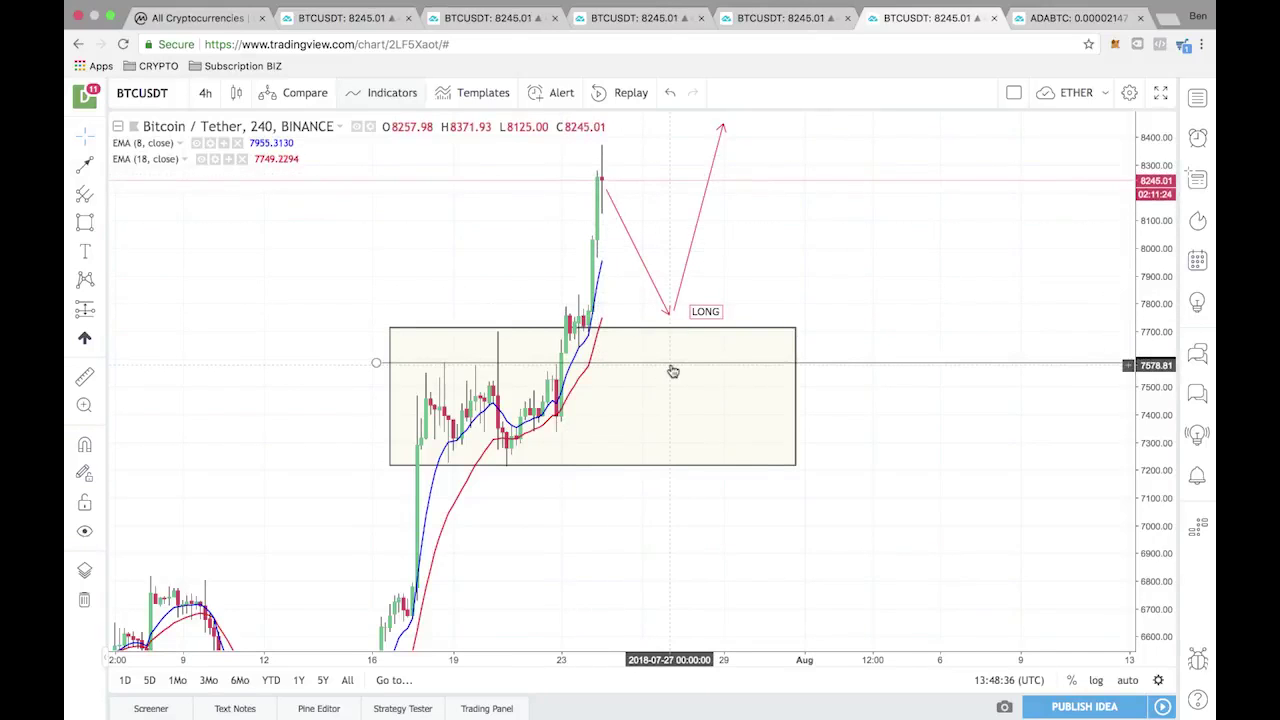
{"action": "scroll", "coordinate": [703, 337], "scroll_direction": "right", "scroll_amount": 2}
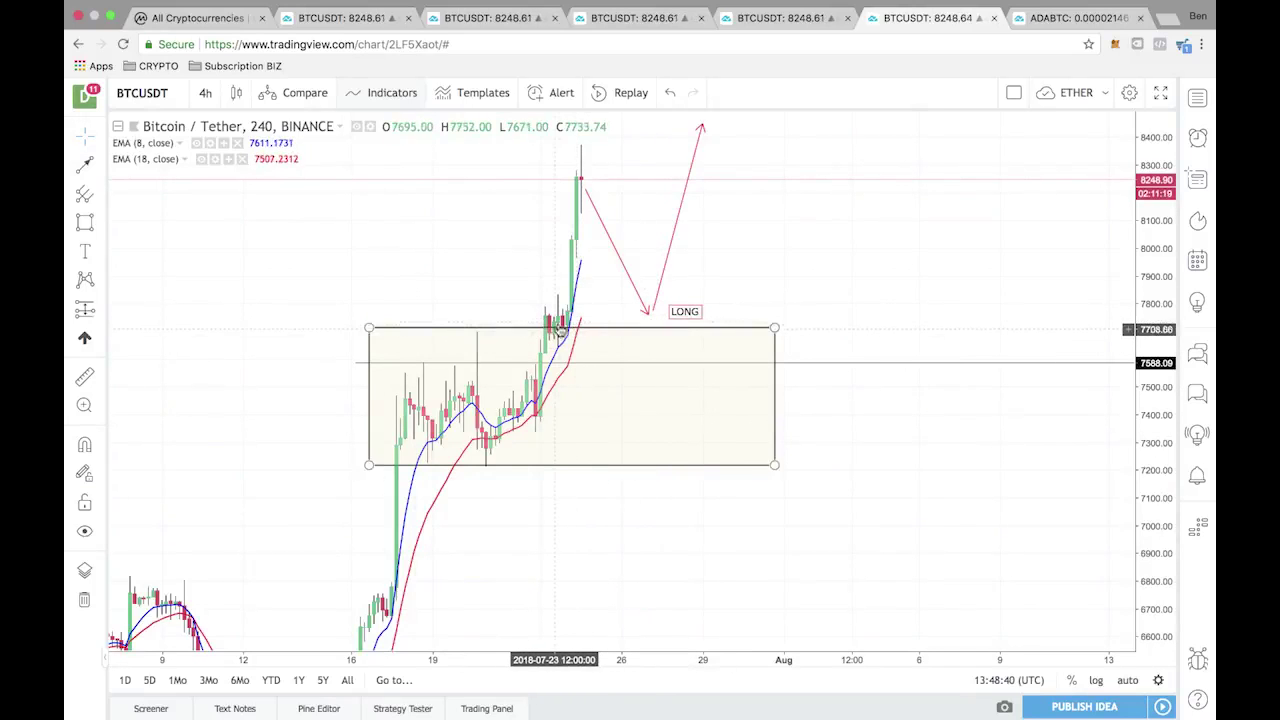
{"action": "scroll", "coordinate": [580, 173], "scroll_direction": "down", "scroll_amount": 1}
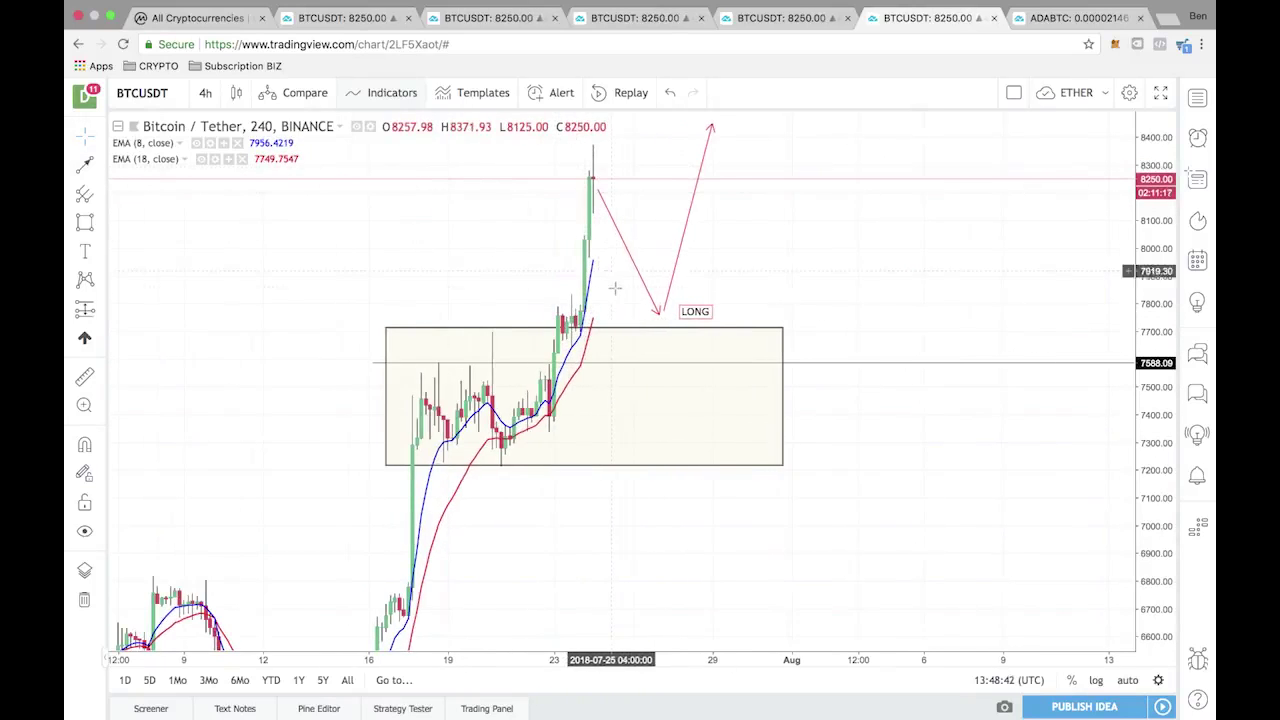
{"action": "scroll", "coordinate": [880, 200], "scroll_direction": "left", "scroll_amount": 1}
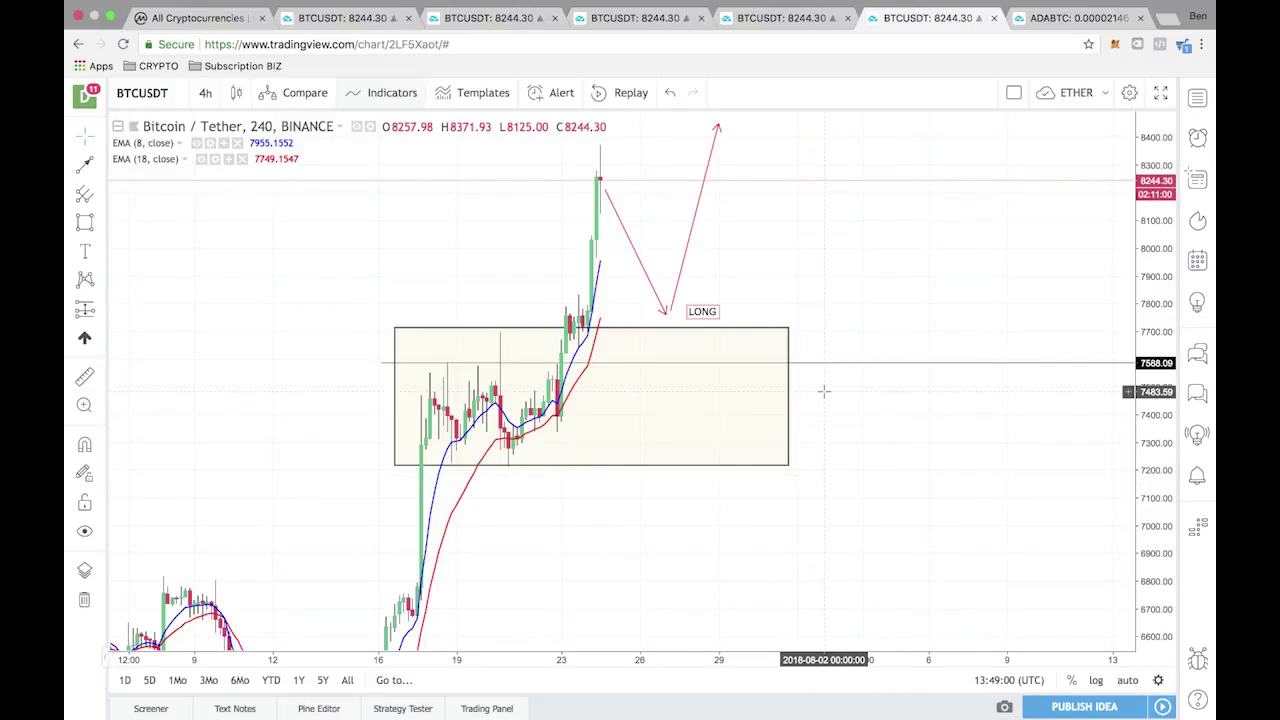
{"action": "scroll", "coordinate": [823, 389], "scroll_direction": "right", "scroll_amount": 2}
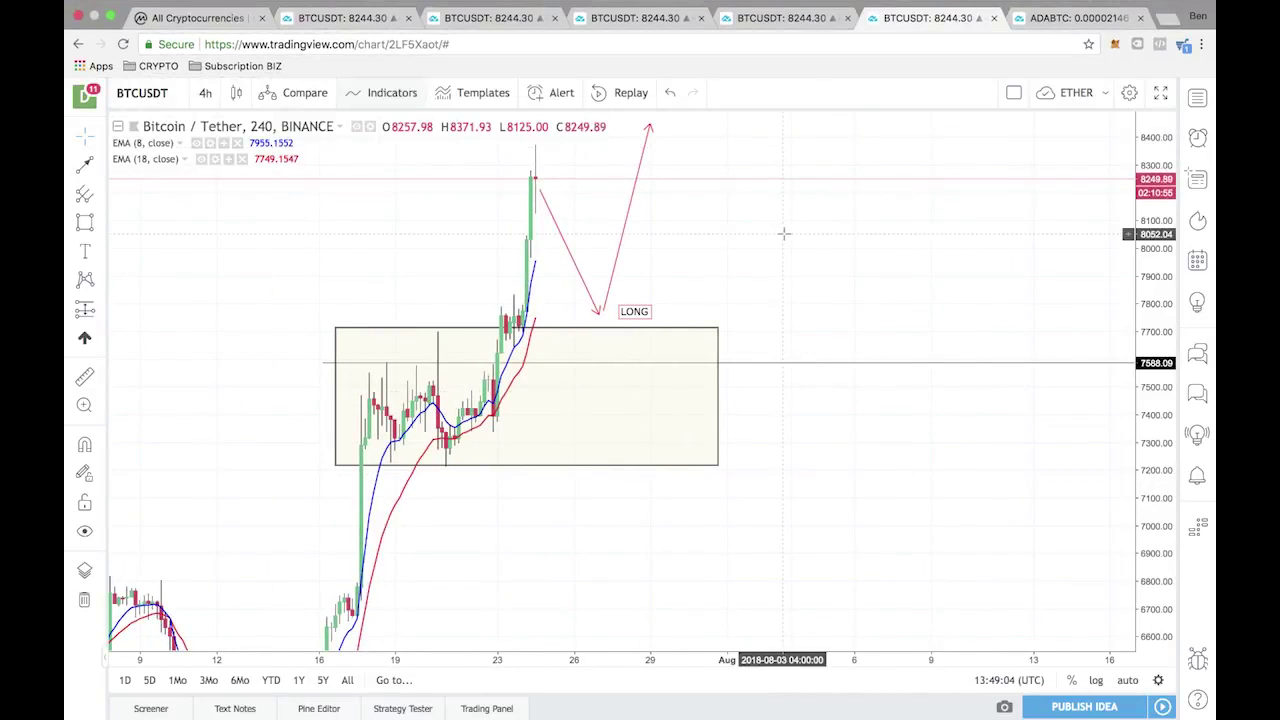
{"action": "scroll", "coordinate": [786, 229], "scroll_direction": "right", "scroll_amount": 1}
{"action": "left_click_drag", "start_coordinate": [729, 217], "coordinate": [868, 284]}
{"action": "scroll", "coordinate": [866, 284], "scroll_direction": "up", "scroll_amount": 3}
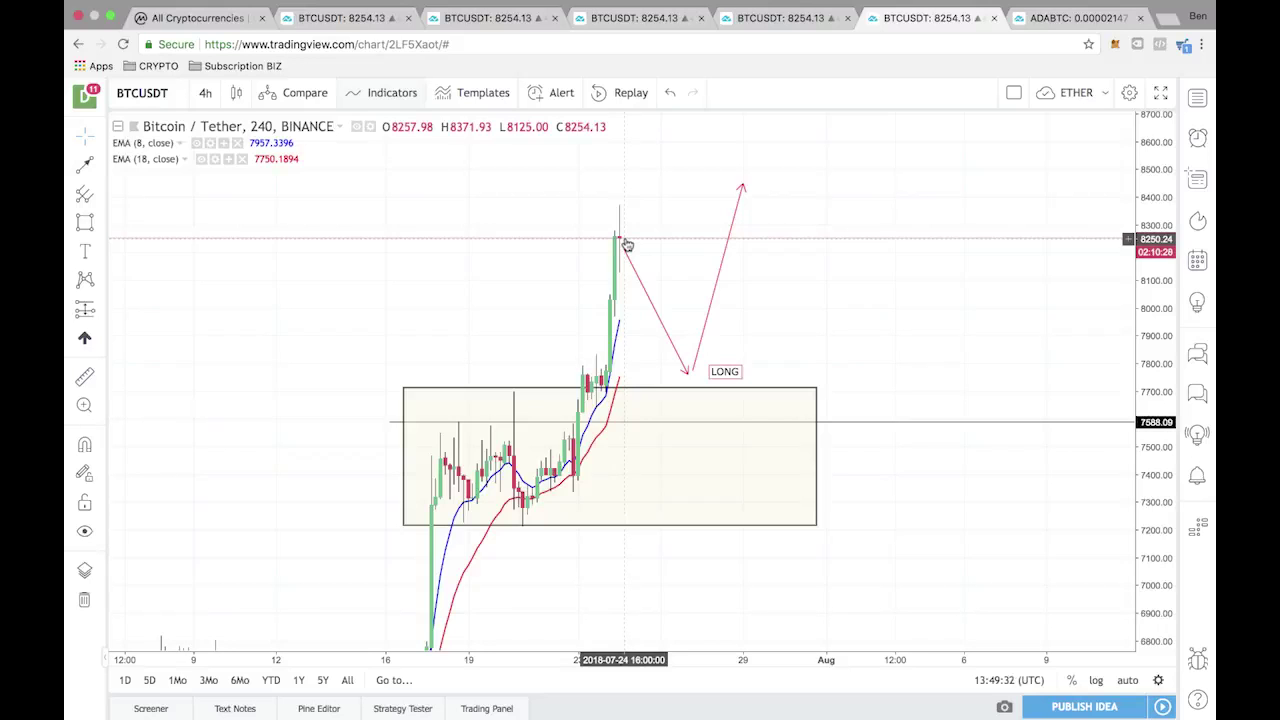
Step: Switch to the daily ADABTC chart, place a horizontal ray at 0.00001810 below the late-June low, and dismiss the advertisement
{"action": "left_click", "coordinate": [1067, 20]}
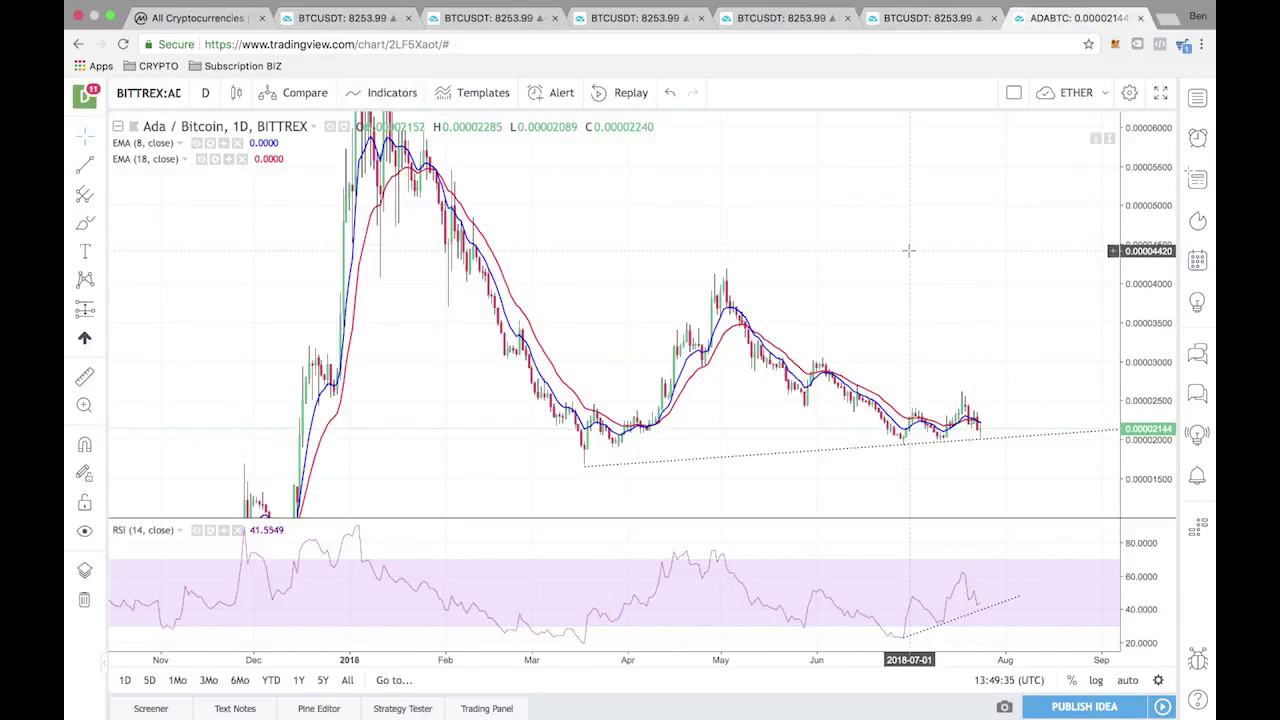
{"action": "scroll", "coordinate": [909, 250], "scroll_direction": "down", "scroll_amount": 3}
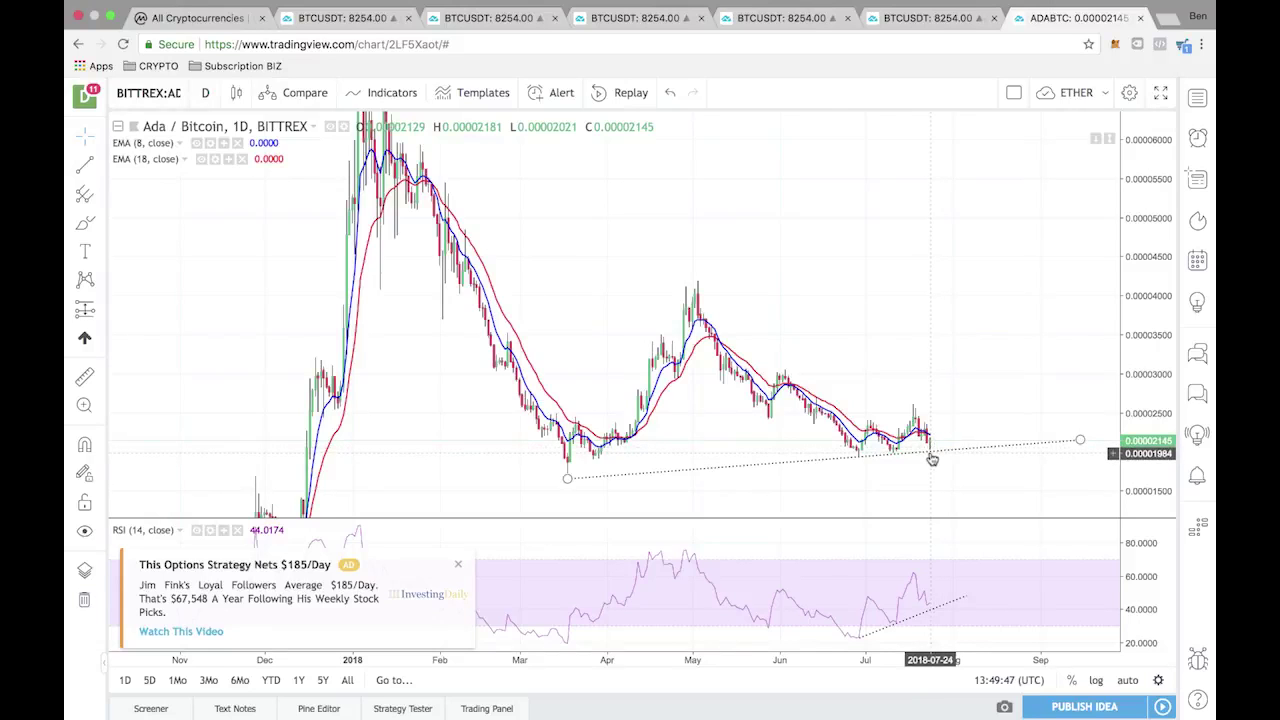
{"action": "left_click", "coordinate": [102, 168]}
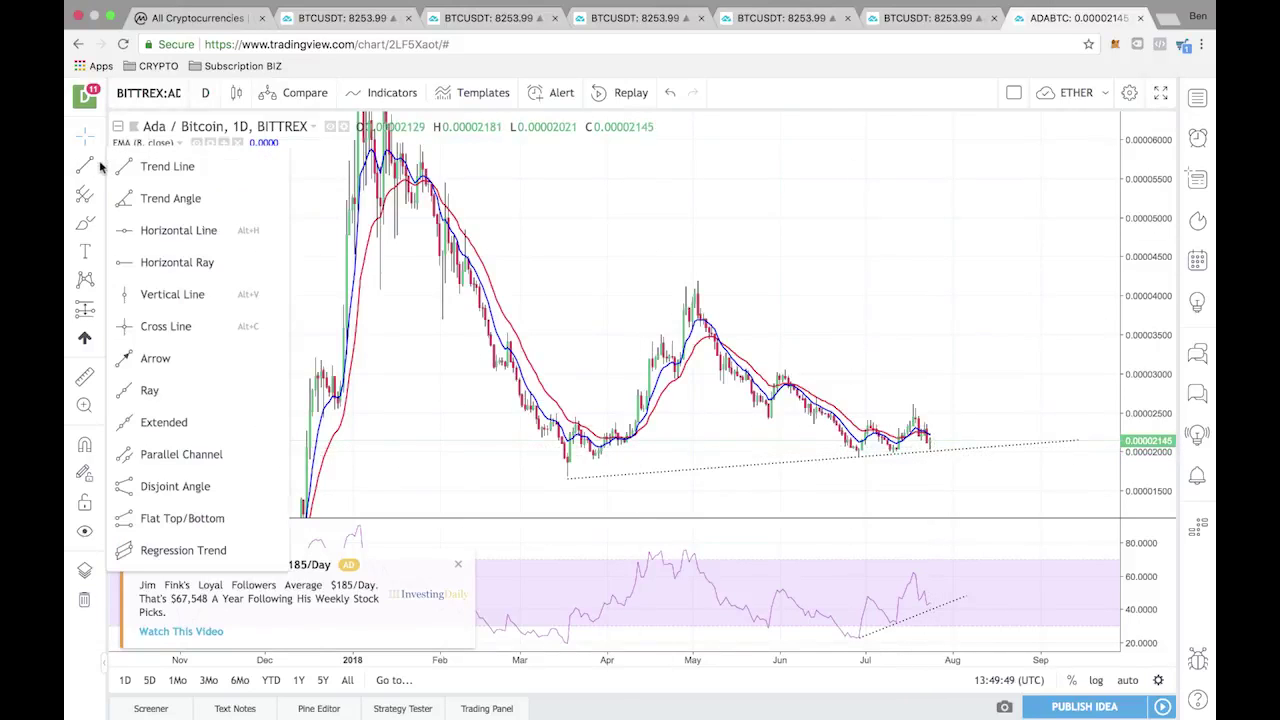
{"action": "left_click", "coordinate": [120, 262]}
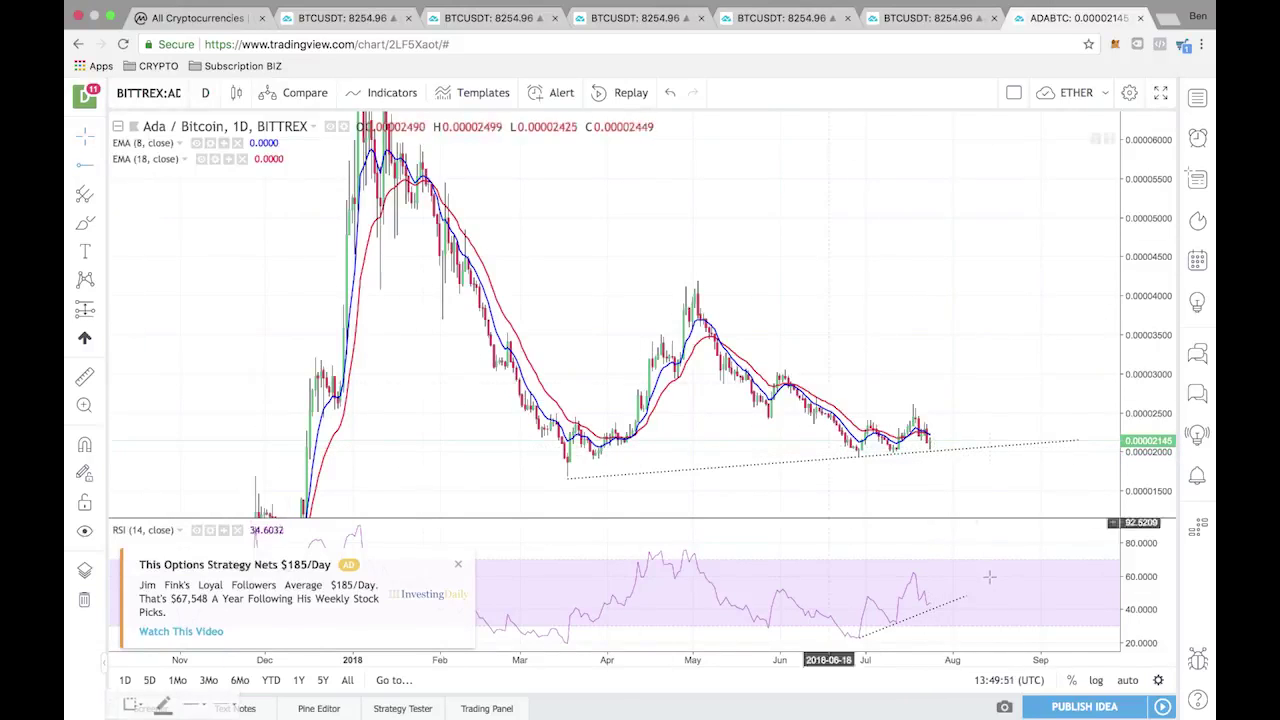
{"action": "left_click", "coordinate": [842, 466]}
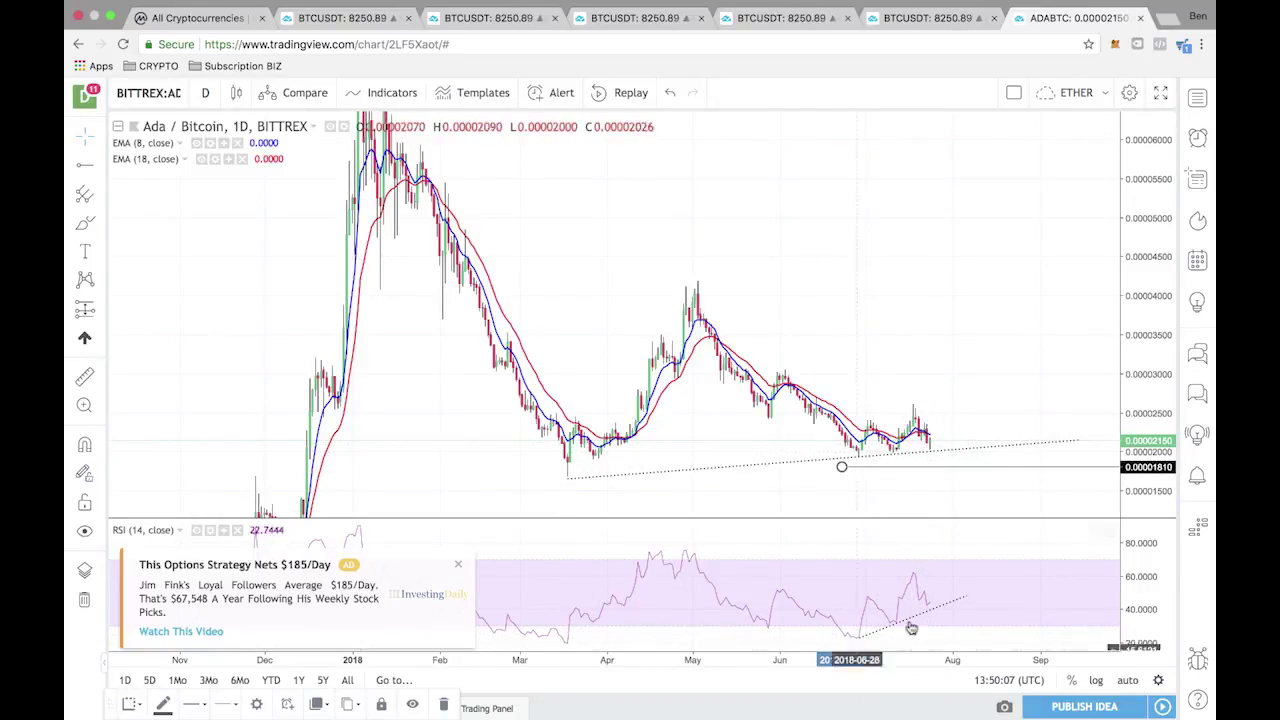
{"action": "left_click", "coordinate": [458, 564]}
{"action": "left_click", "coordinate": [479, 520]}
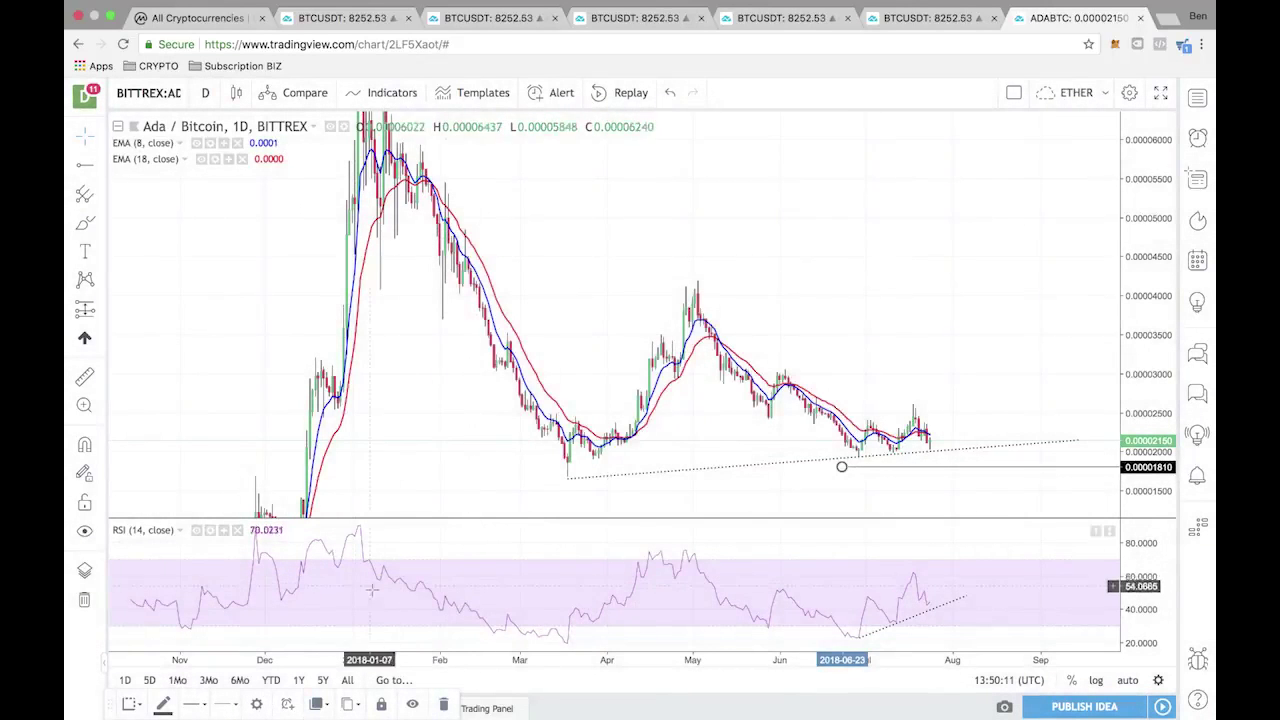
Step: Shift the dotted RSI trend line to run from about 21 on 2018-06-27 to about 47 on 2018-08-02
{"action": "left_click", "coordinate": [963, 597]}
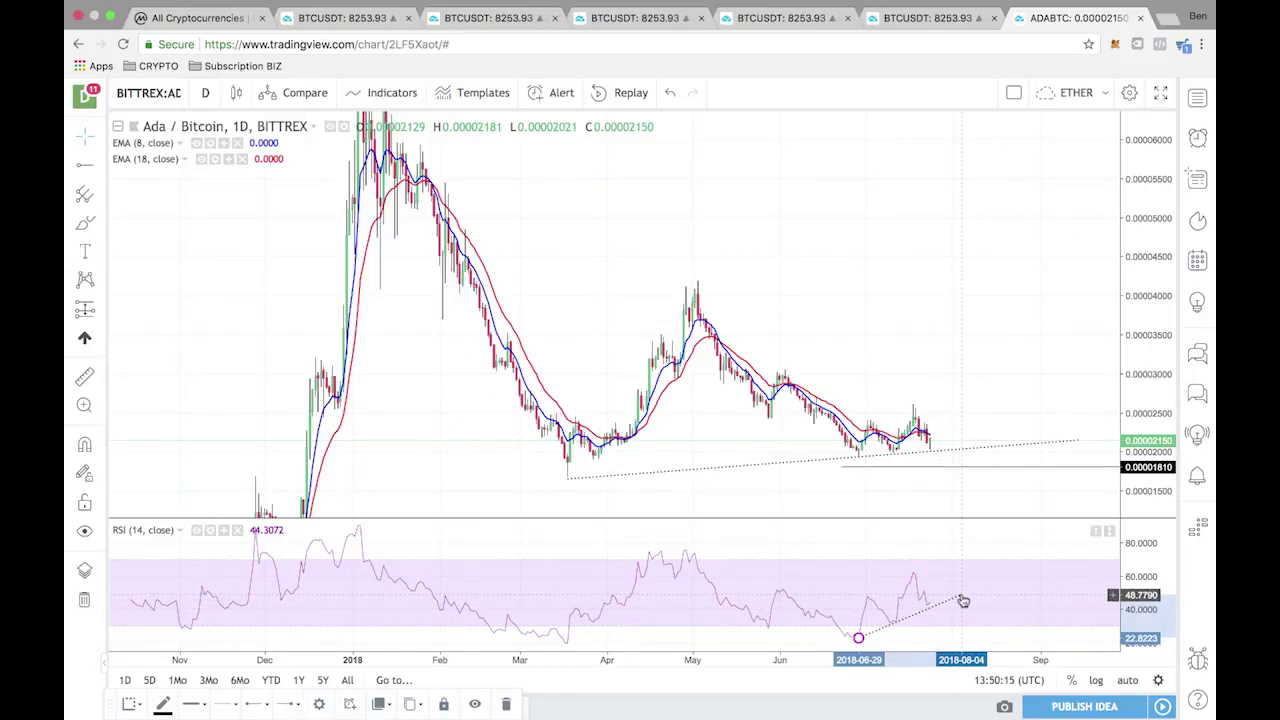
{"action": "left_click", "coordinate": [990, 558]}
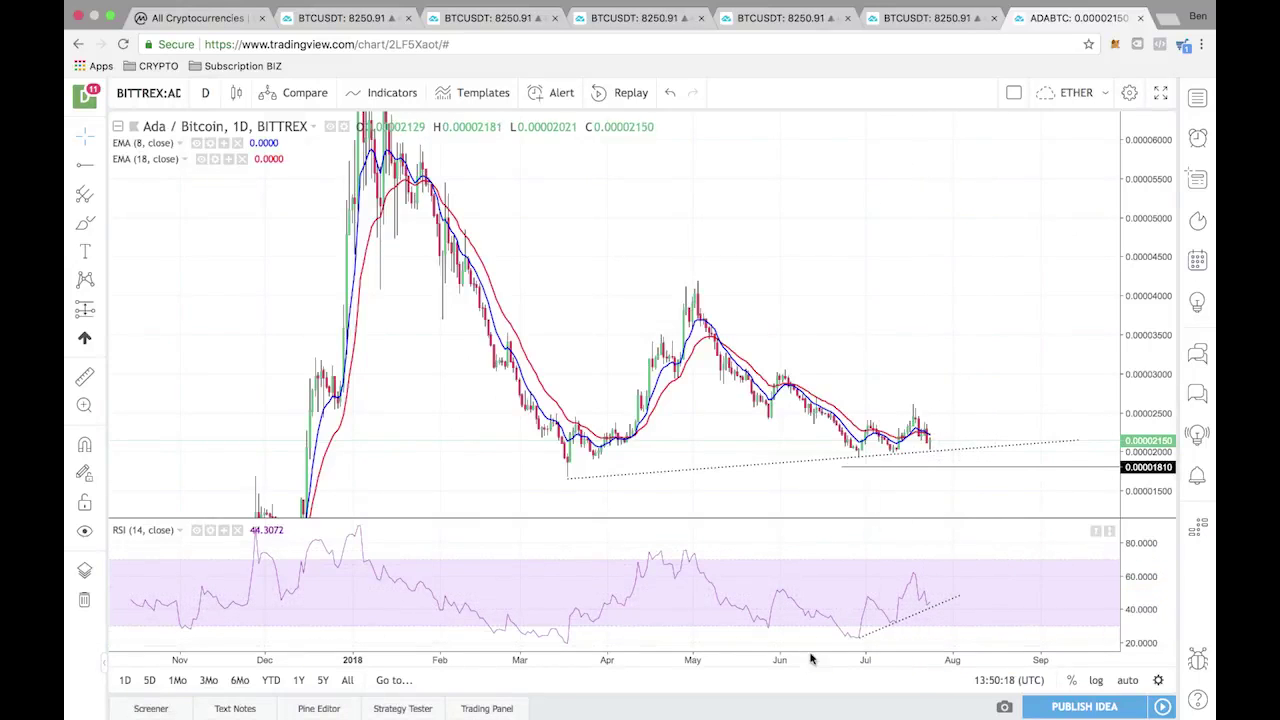
{"action": "left_click", "coordinate": [913, 616]}
{"action": "left_click_drag", "start_coordinate": [913, 616], "coordinate": [911, 618]}
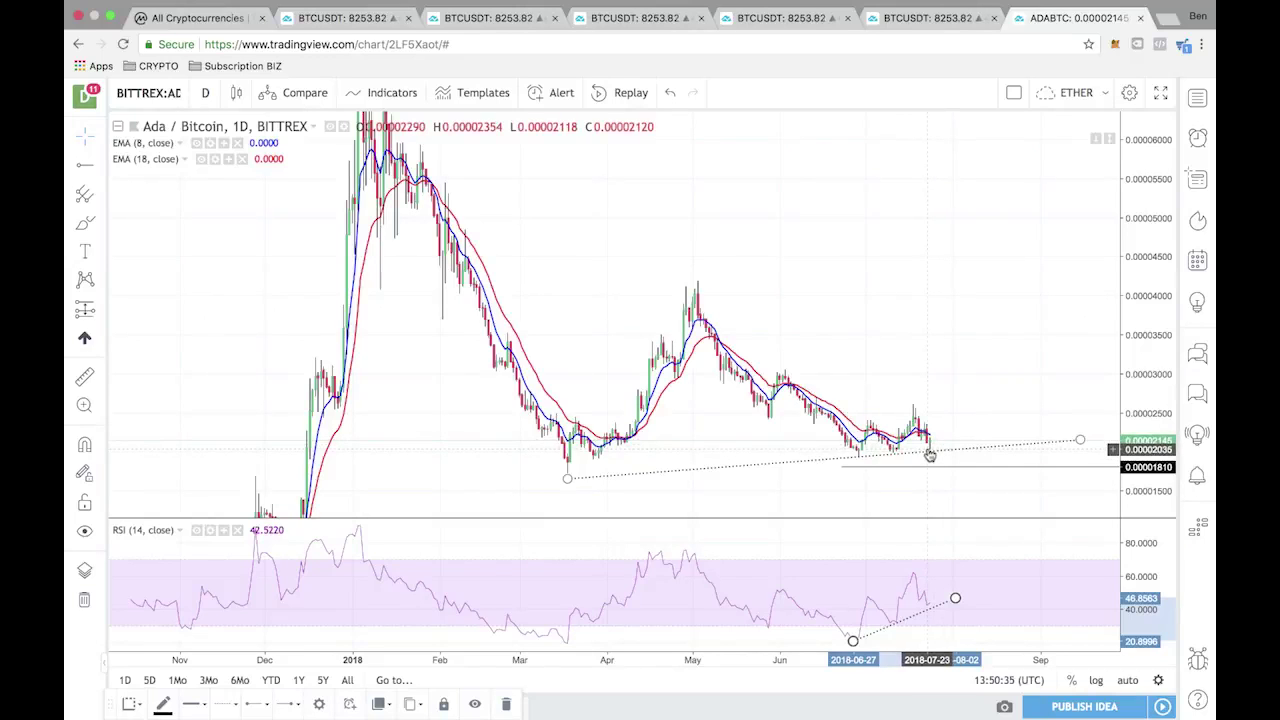
Step: Switch the ADABTC chart to the 4-hour interval and examine recent candles against the dotted trend line and the 0.00001810 ray
{"action": "right_click", "coordinate": [246, 132]}
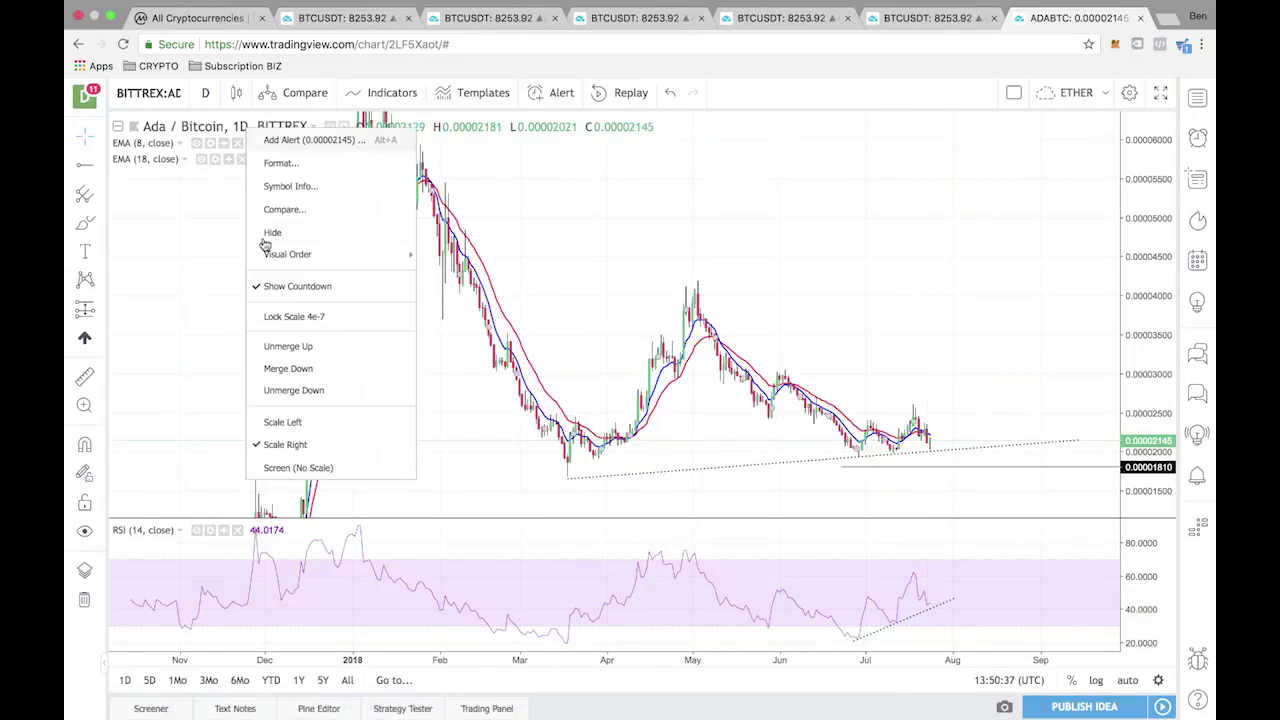
{"action": "left_click", "coordinate": [216, 116]}
{"action": "left_click", "coordinate": [205, 92]}
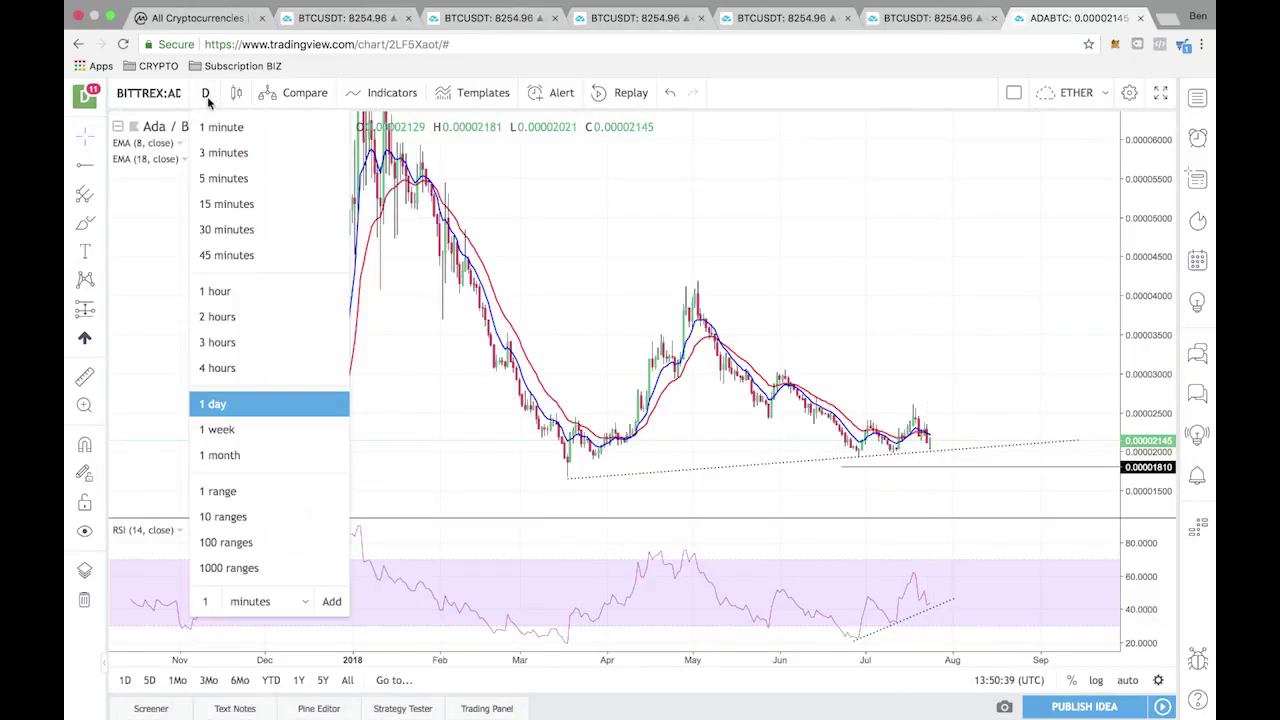
{"action": "left_click", "coordinate": [215, 370]}
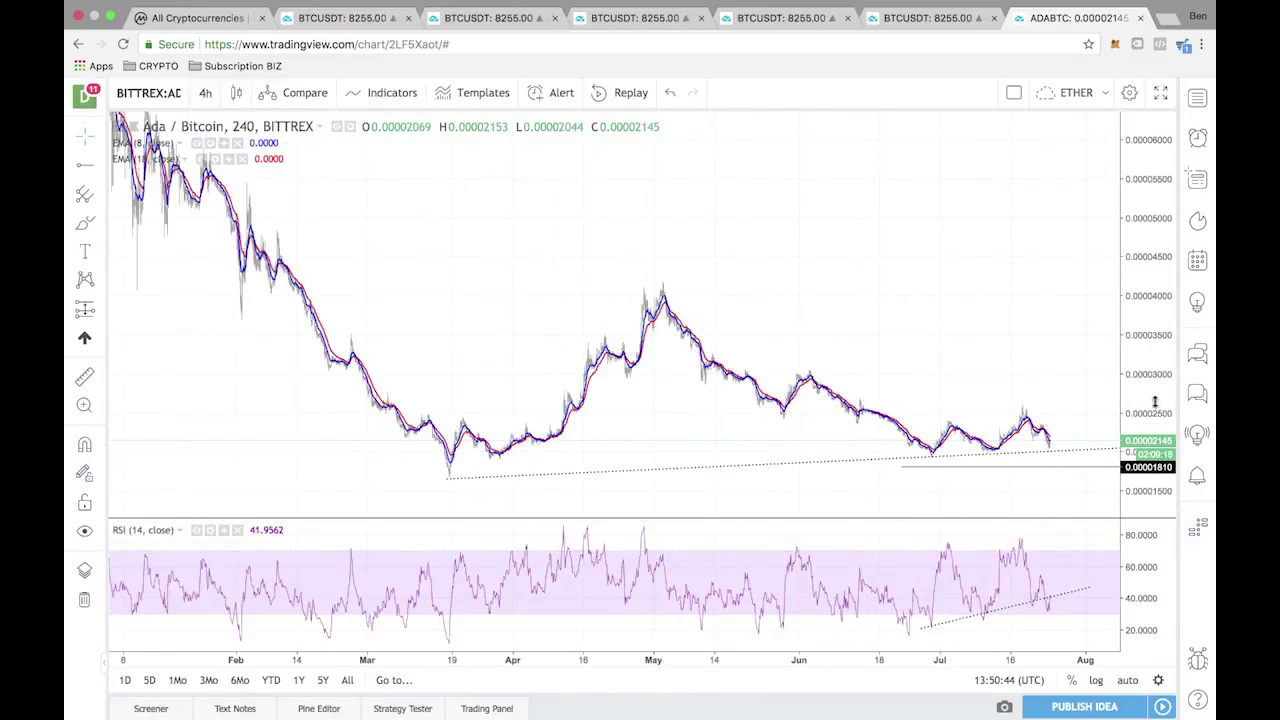
{"action": "scroll", "coordinate": [948, 257], "scroll_direction": "right", "scroll_amount": 5}
{"action": "scroll", "coordinate": [790, 285], "scroll_direction": "up", "scroll_amount": 5}
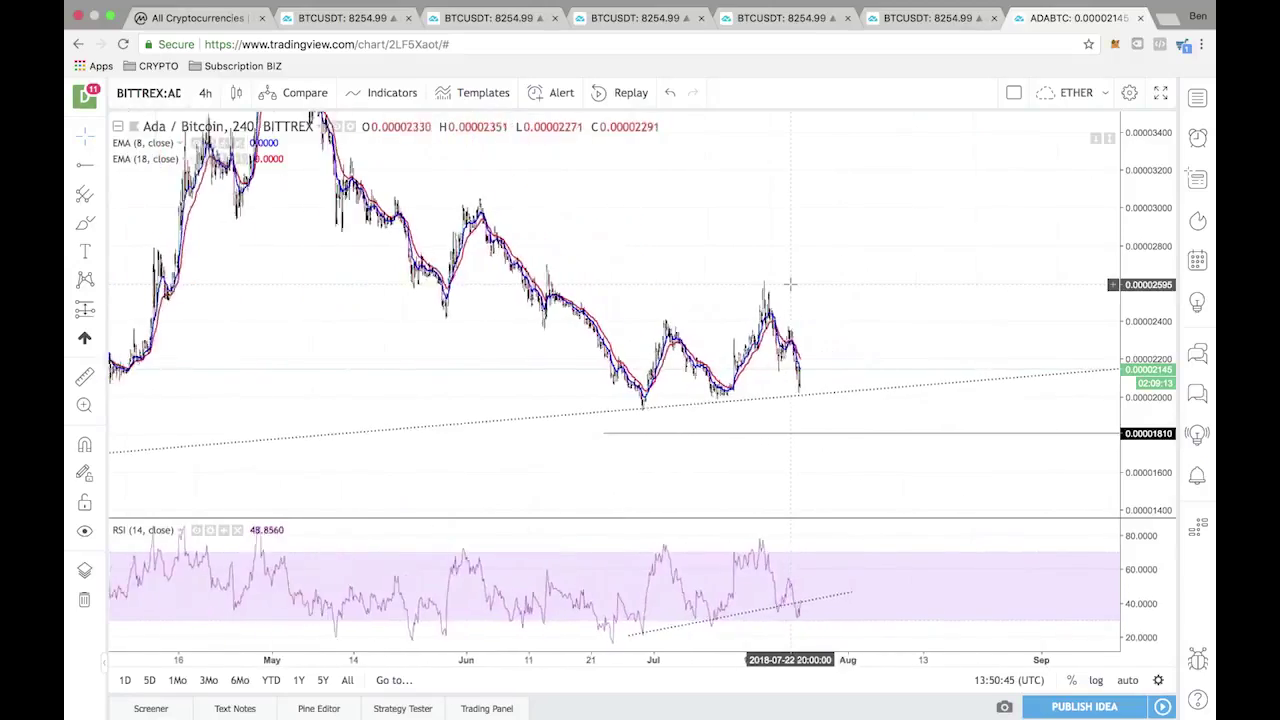
{"action": "scroll", "coordinate": [1052, 239], "scroll_direction": "up", "scroll_amount": 5}
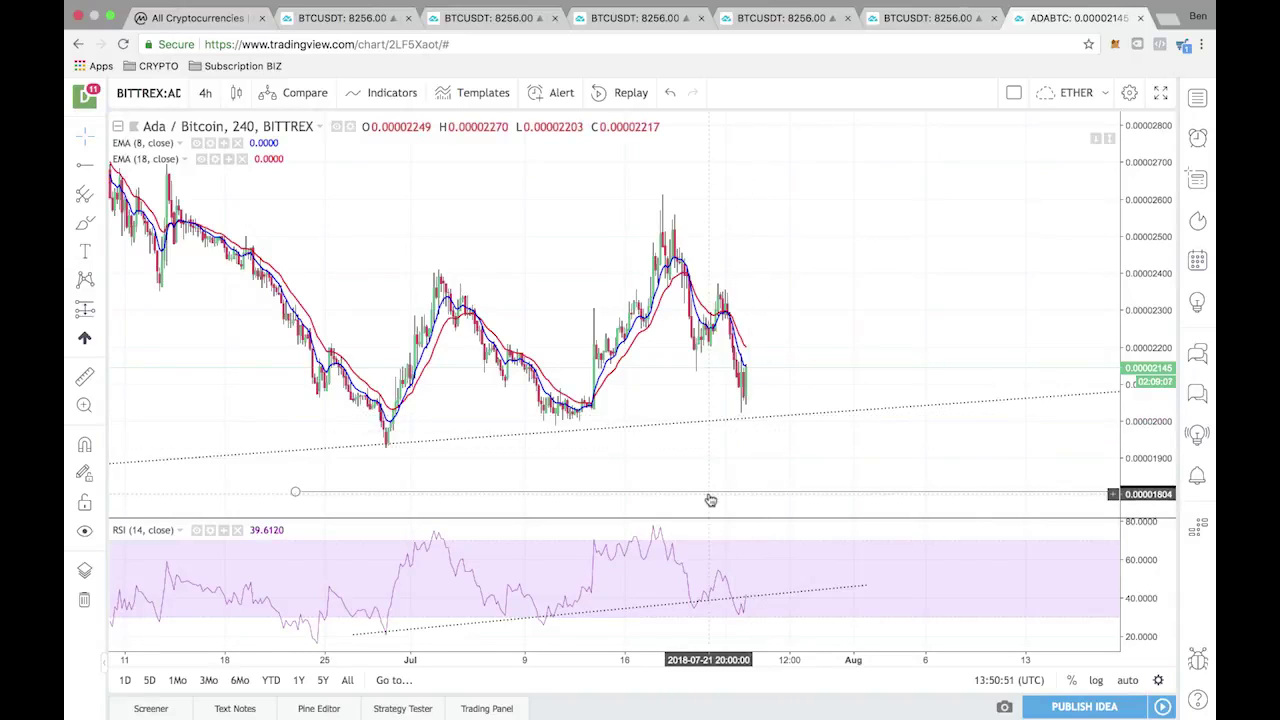
{"action": "left_click_drag", "start_coordinate": [710, 500], "coordinate": [712, 497]}
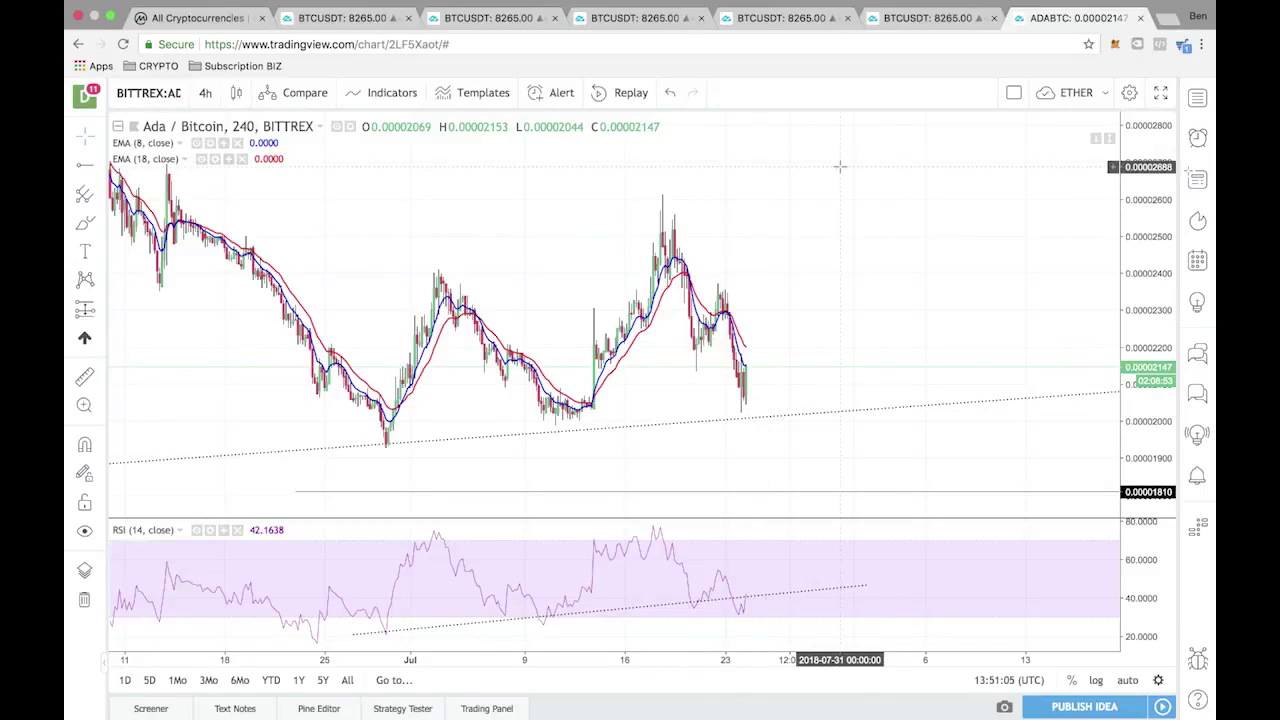
{"action": "scroll", "coordinate": [840, 166], "scroll_direction": "right", "scroll_amount": 1}
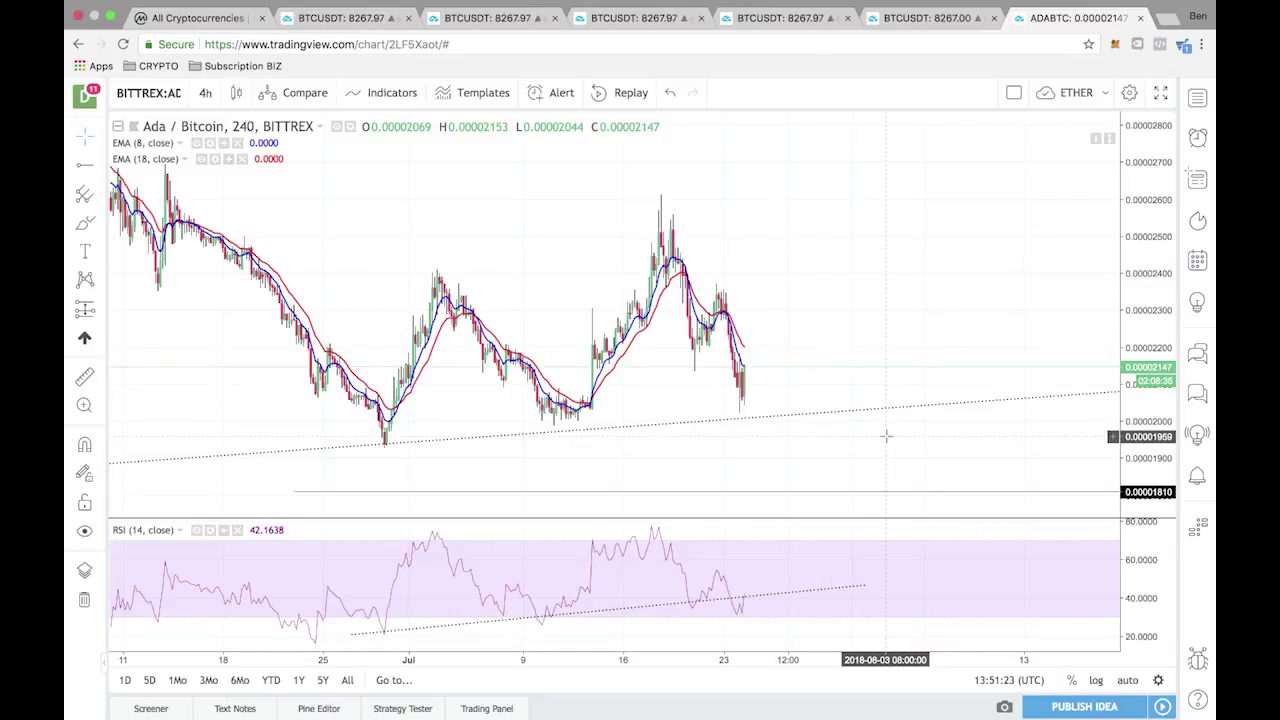
{"action": "scroll", "coordinate": [886, 436], "scroll_direction": "down", "scroll_amount": 5}
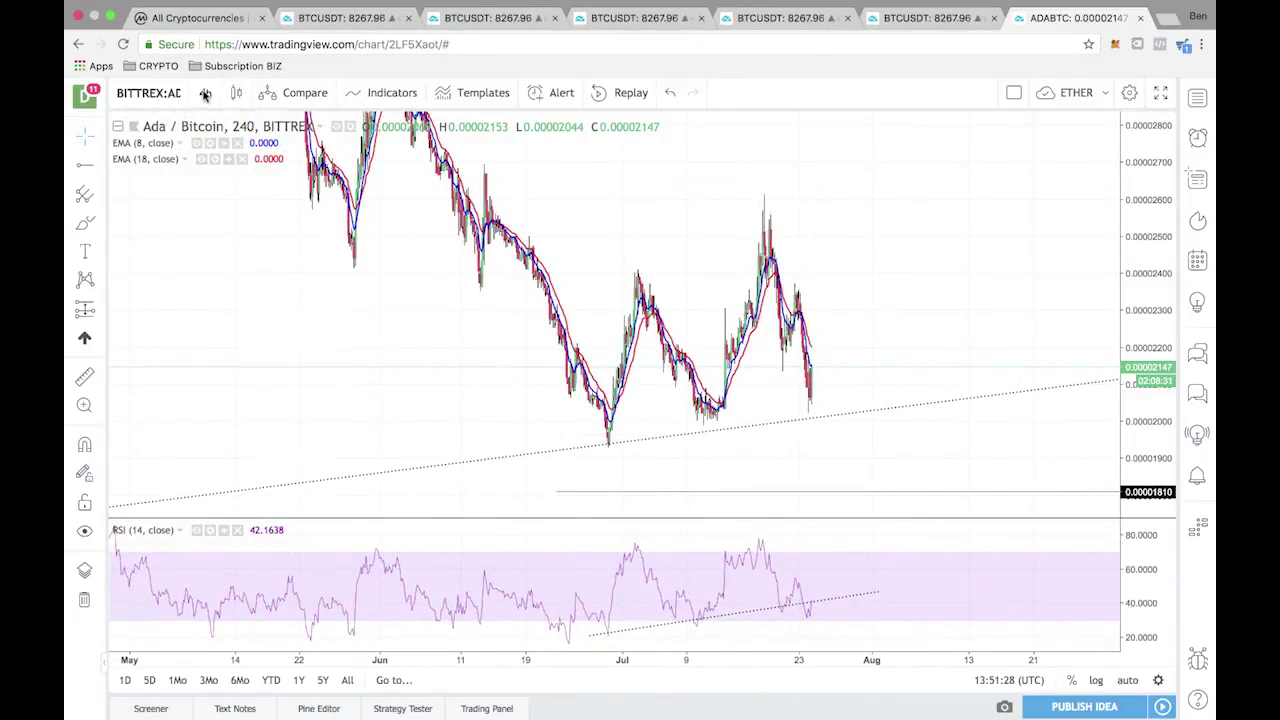
Step: Return the ADABTC chart to the 1-day interval, shrink the RSI pane, and compress the price scale around the March low
{"action": "left_click", "coordinate": [205, 93]}
{"action": "left_click", "coordinate": [250, 407]}
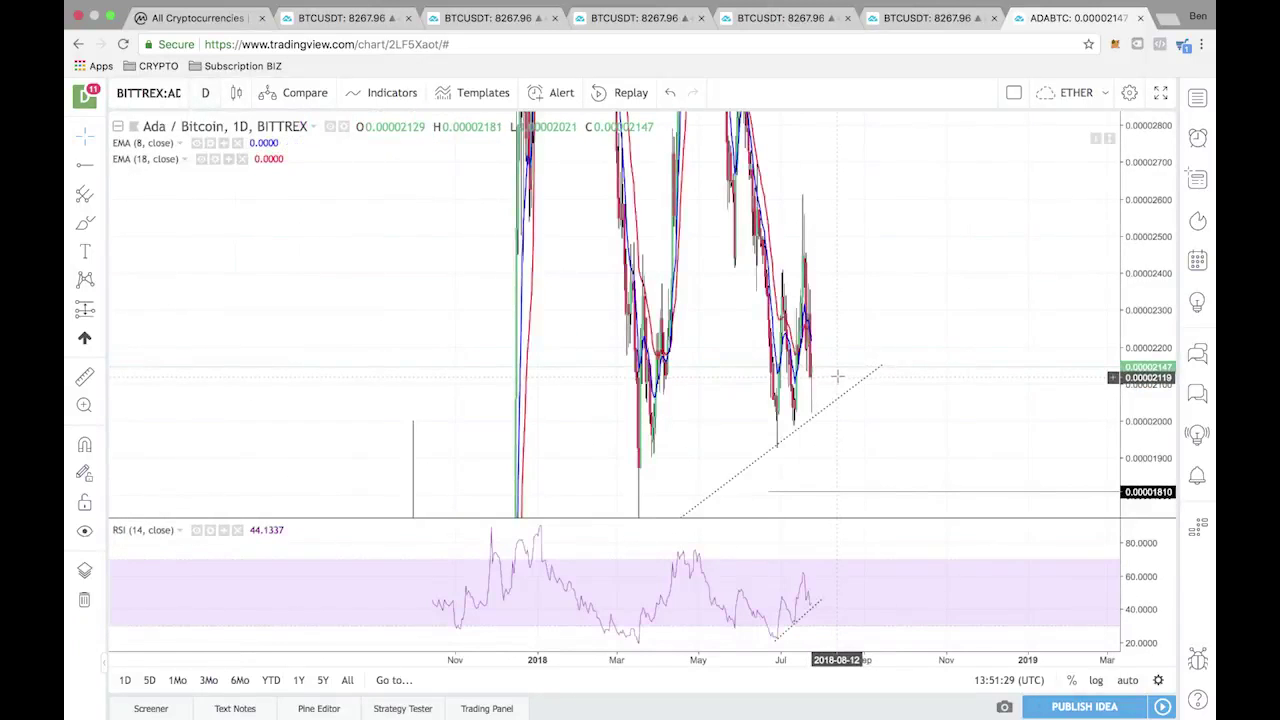
{"action": "left_click_drag", "start_coordinate": [894, 403], "coordinate": [1000, 294]}
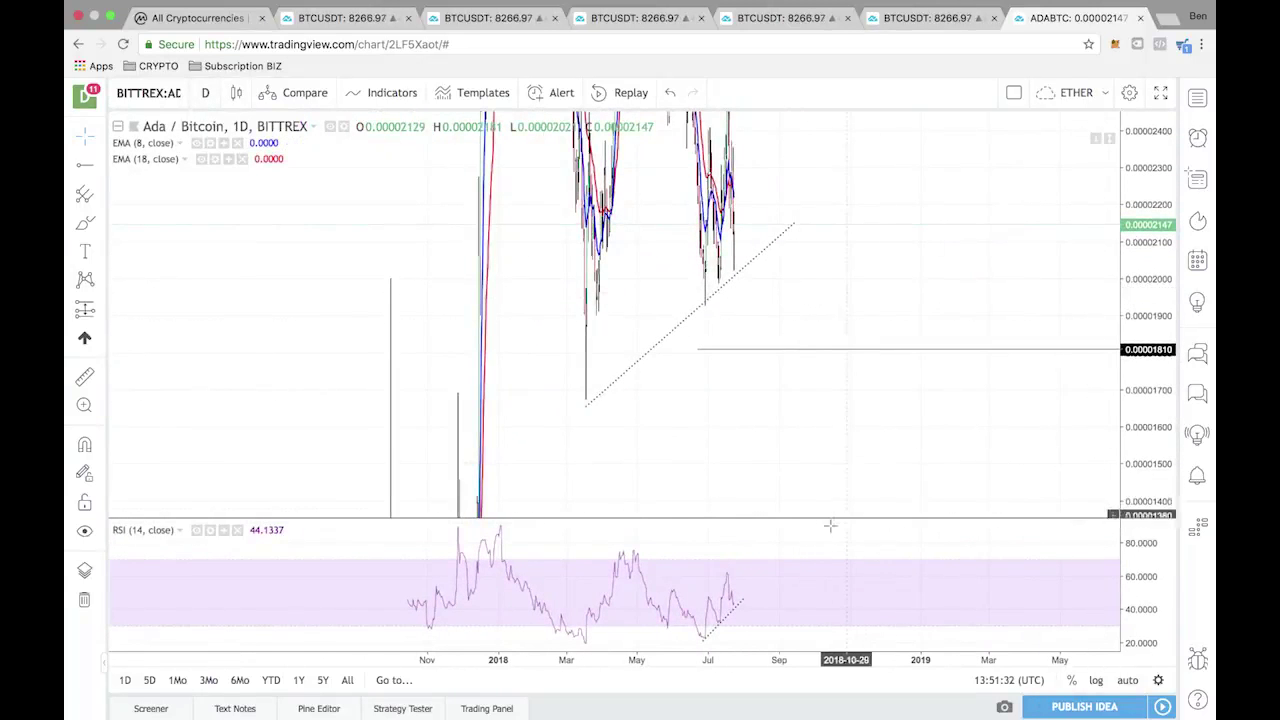
{"action": "left_click_drag", "start_coordinate": [829, 519], "coordinate": [830, 577]}
{"action": "left_click_drag", "start_coordinate": [1140, 204], "coordinate": [1140, 280]}
{"action": "left_click_drag", "start_coordinate": [934, 437], "coordinate": [908, 391]}
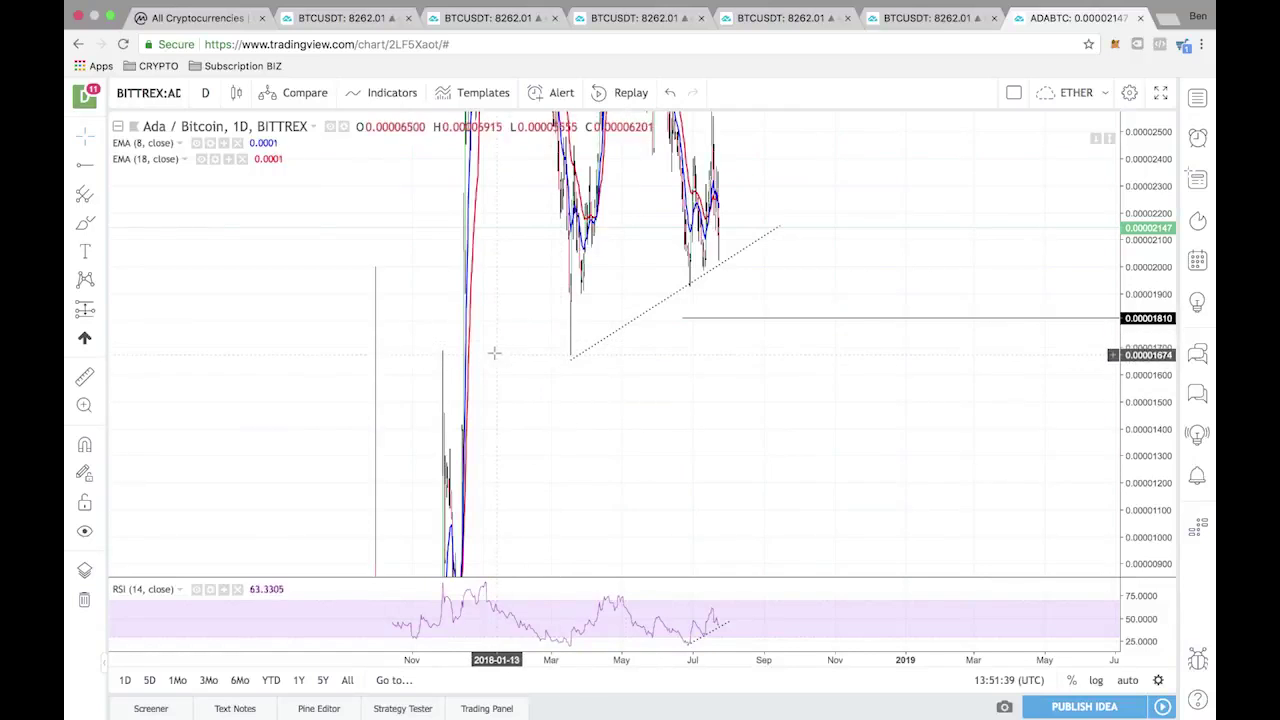
{"action": "mouse_move", "coordinate": [573, 361]}
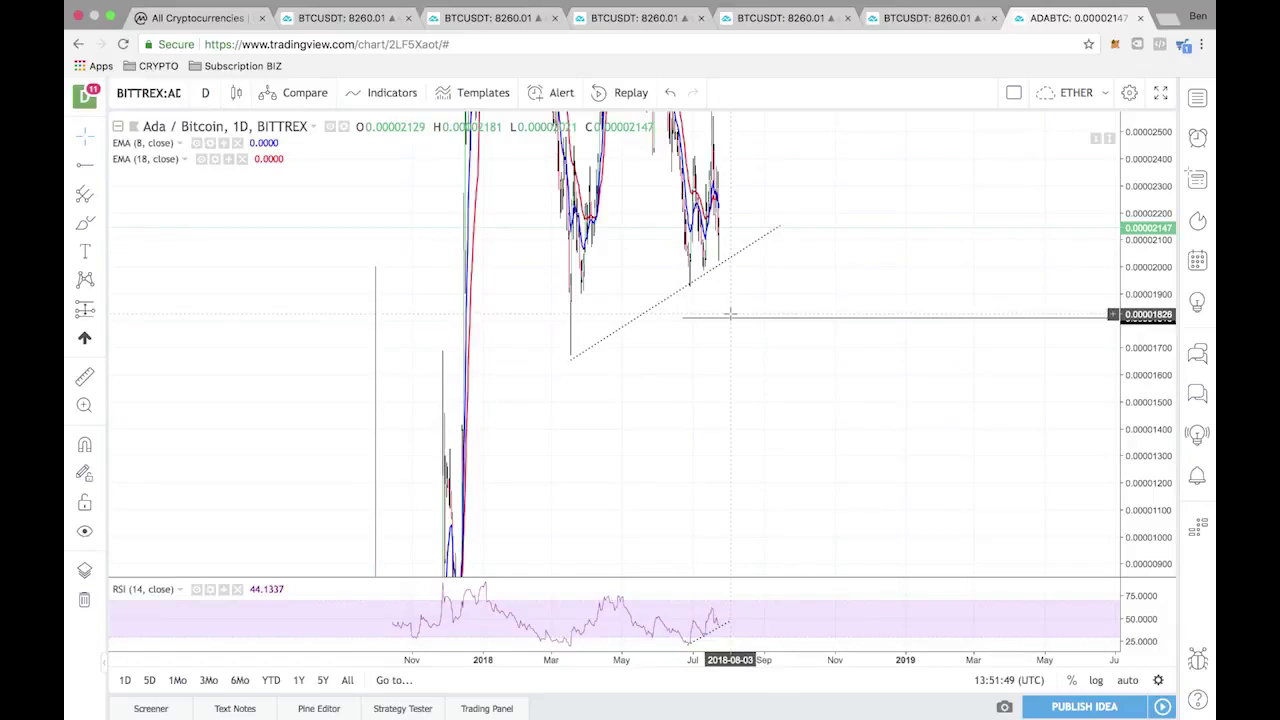
Step: Examine the daily ADABTC lows against the dotted trend line and the 0.00001810 ray, with the price scale reset to show the wider history
{"action": "left_click_drag", "start_coordinate": [731, 321], "coordinate": [733, 324]}
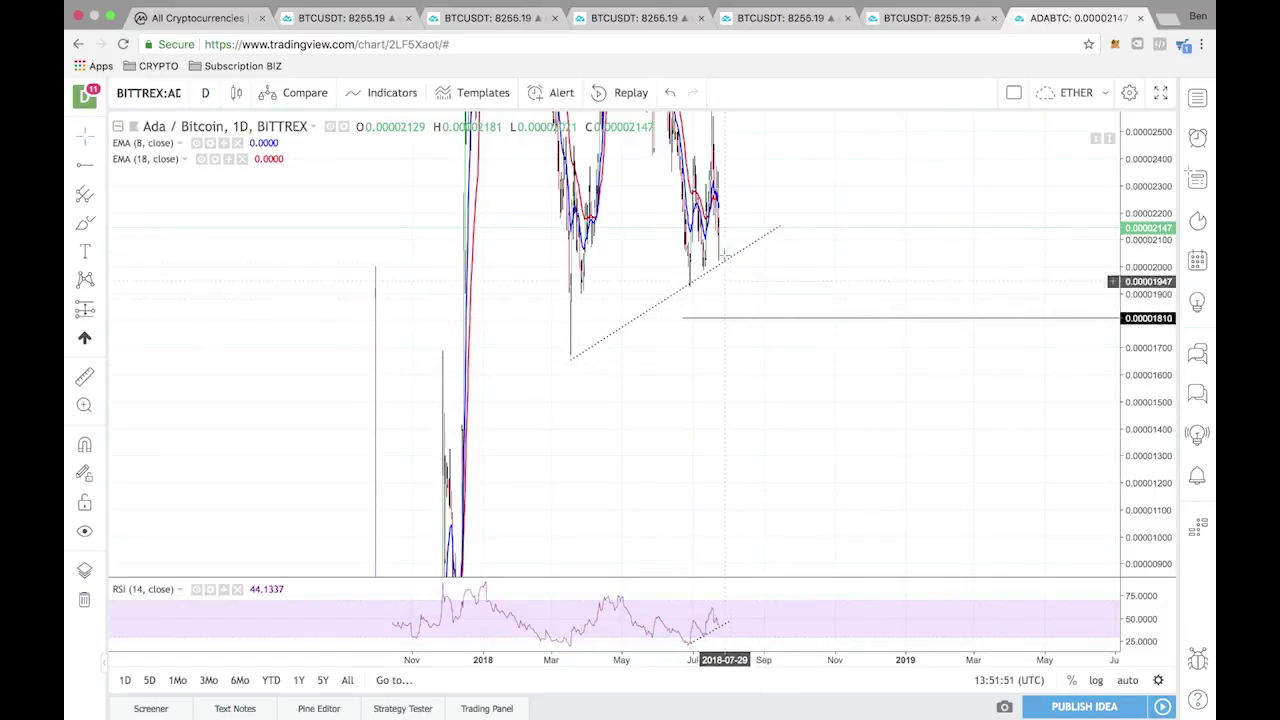
{"action": "left_click", "coordinate": [728, 266]}
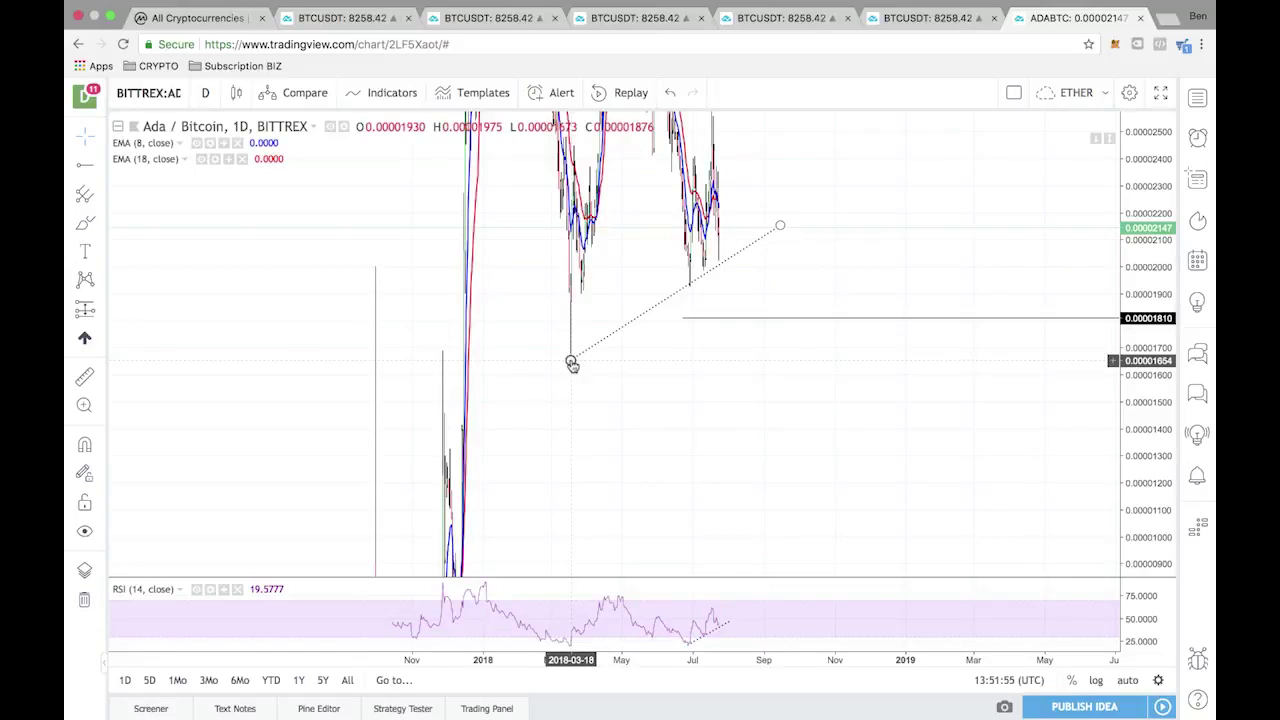
{"action": "scroll", "coordinate": [575, 365], "scroll_direction": "right", "scroll_amount": 5}
{"action": "scroll", "coordinate": [575, 365], "scroll_direction": "up", "scroll_amount": 2}
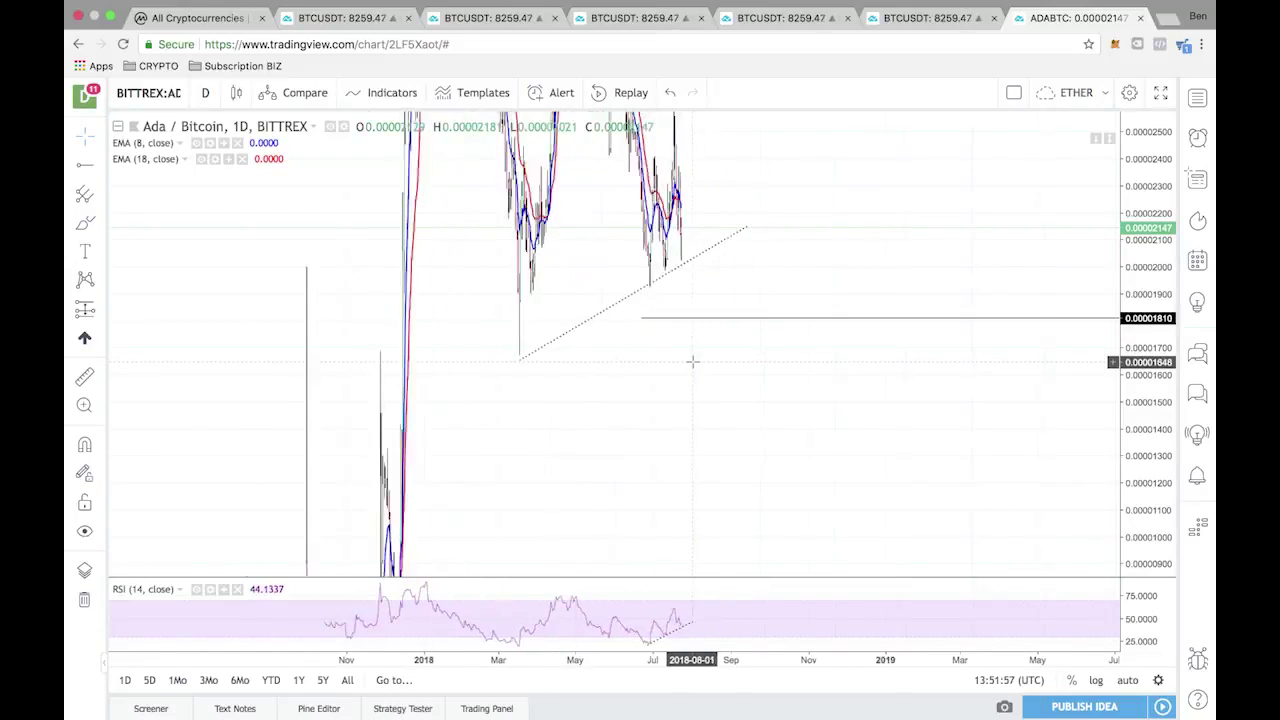
{"action": "scroll", "coordinate": [576, 407], "scroll_direction": "left", "scroll_amount": 5}
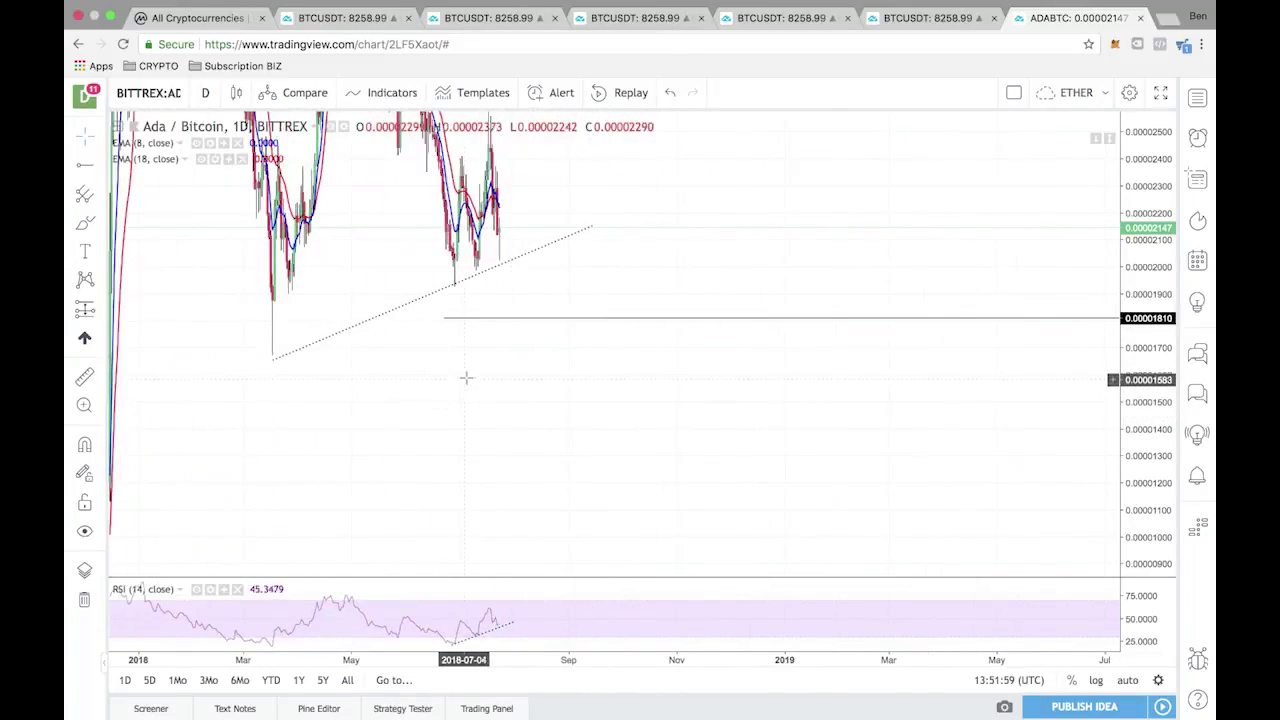
{"action": "scroll", "coordinate": [657, 420], "scroll_direction": "up", "scroll_amount": 2}
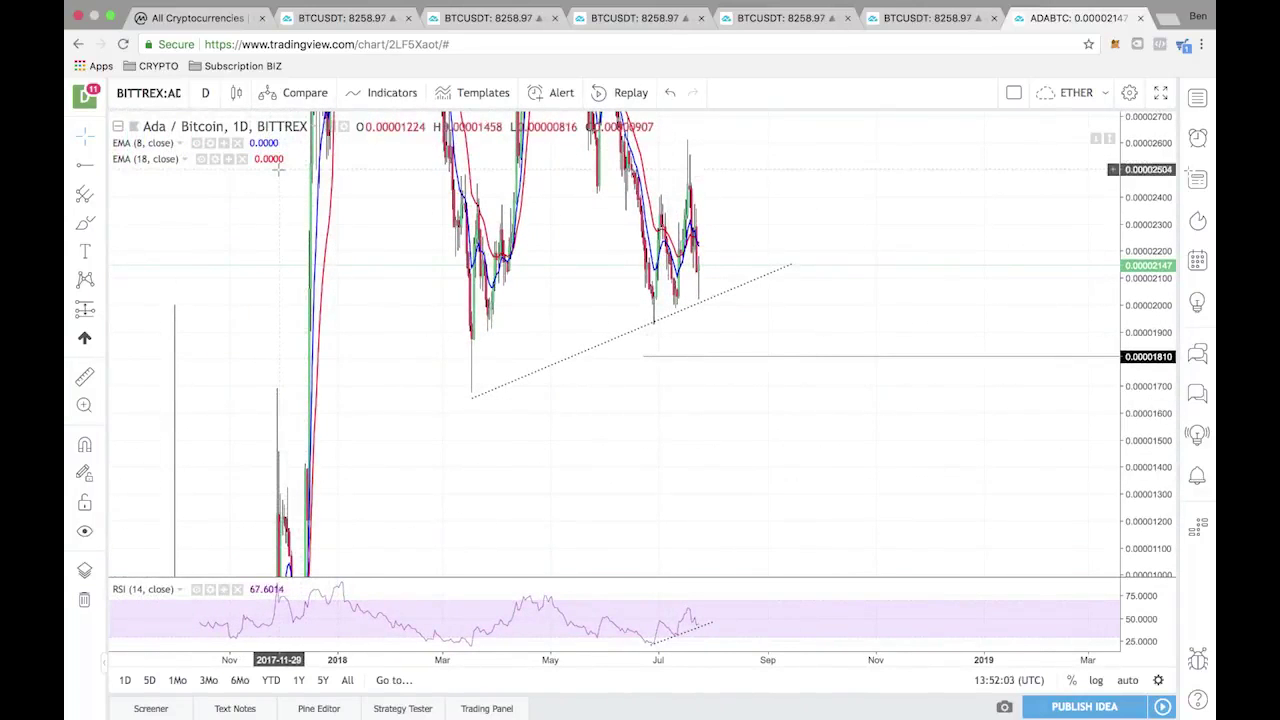
{"action": "double_click", "coordinate": [1150, 147]}
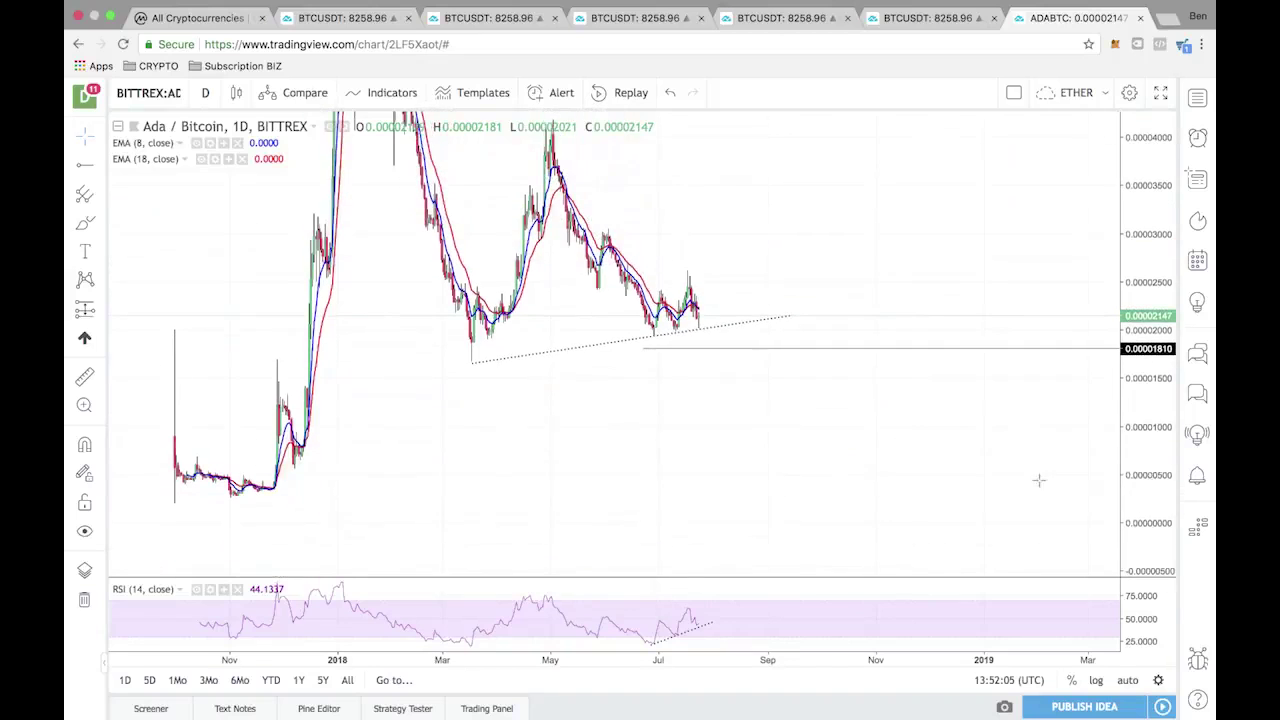
{"action": "left_click_drag", "start_coordinate": [409, 421], "coordinate": [539, 376]}
{"action": "scroll", "coordinate": [456, 265], "scroll_direction": "right", "scroll_amount": 5}
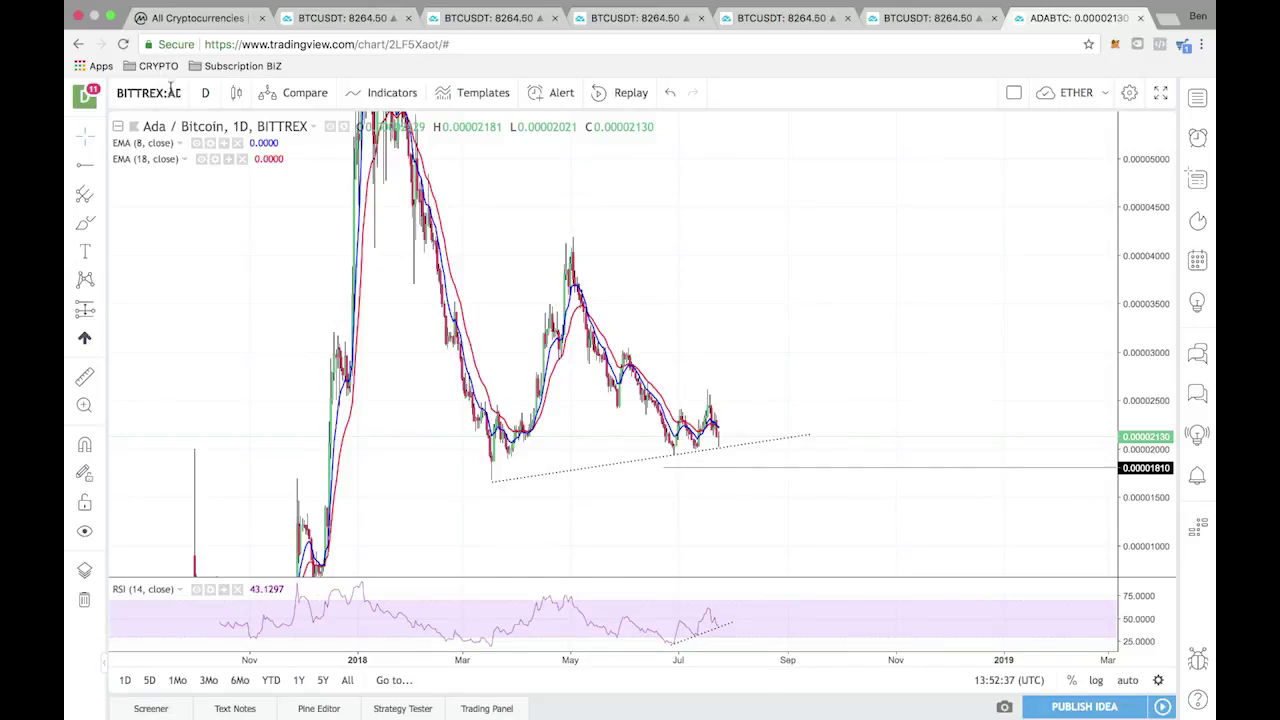
Step: Load the BTCUSD symbol on the daily chart and remove all existing drawings from it
{"action": "left_click", "coordinate": [171, 91]}
{"action": "type", "text": "B"}
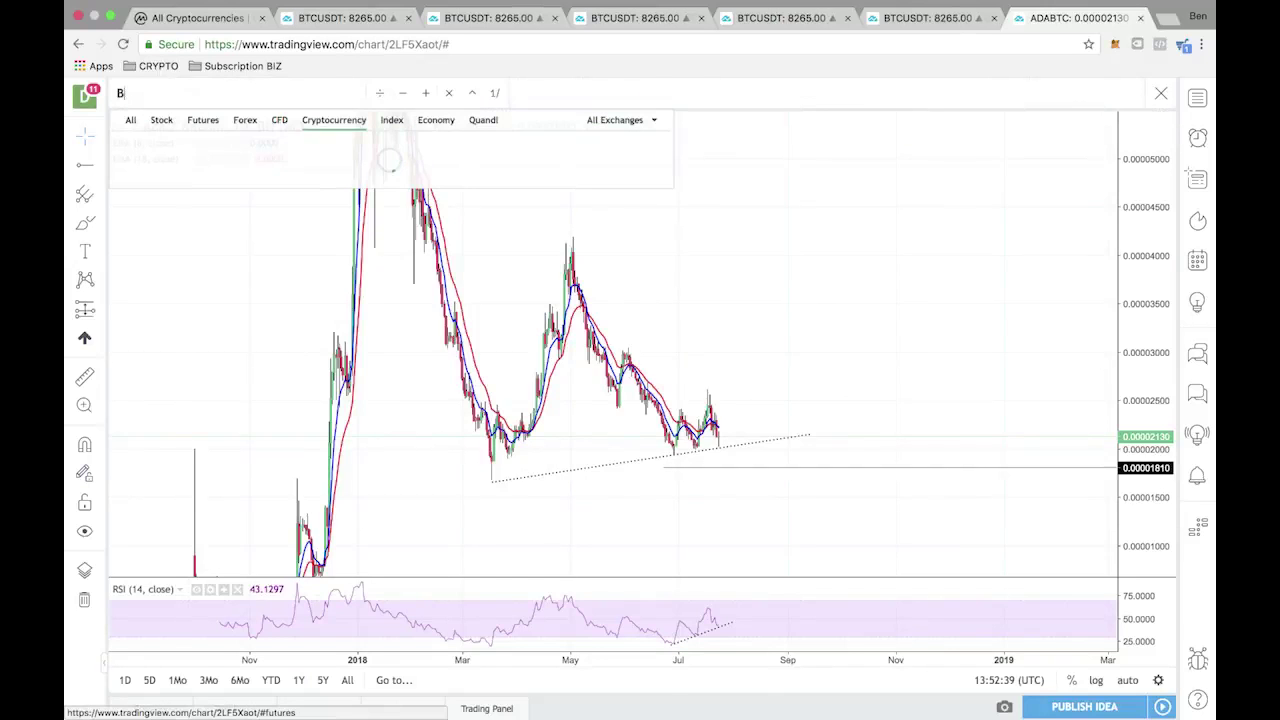
{"action": "type", "text": "TCUSD"}
{"action": "key", "text": "Return"}
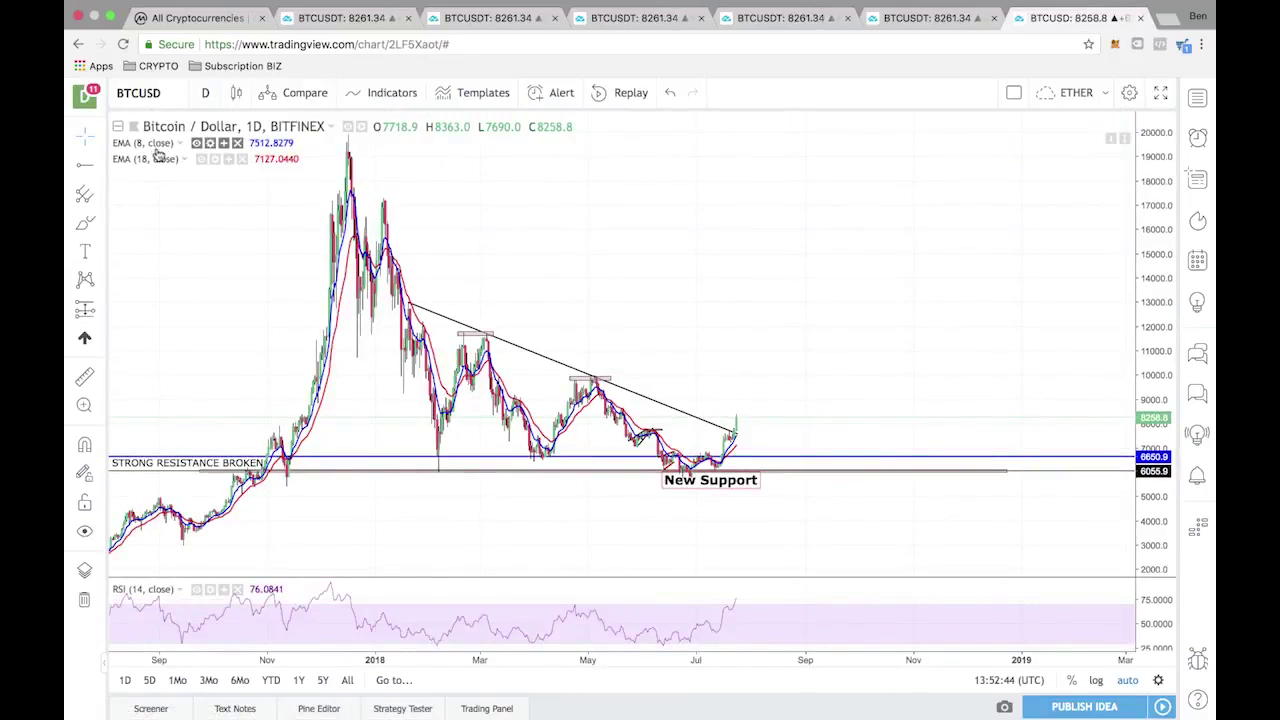
{"action": "left_click", "coordinate": [84, 598]}
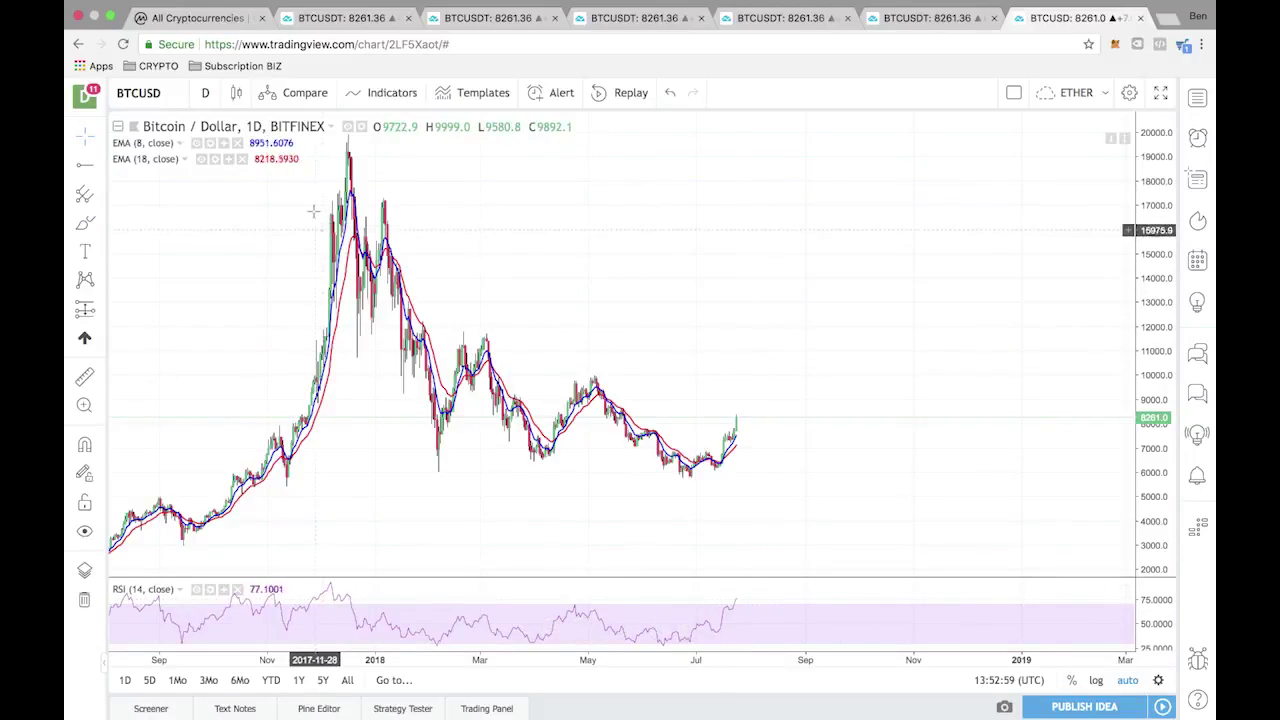
Step: Switch the BTCUSD chart to the 4-hour interval, bring the July rally into view, and dismiss the advertisement
{"action": "left_click", "coordinate": [205, 94]}
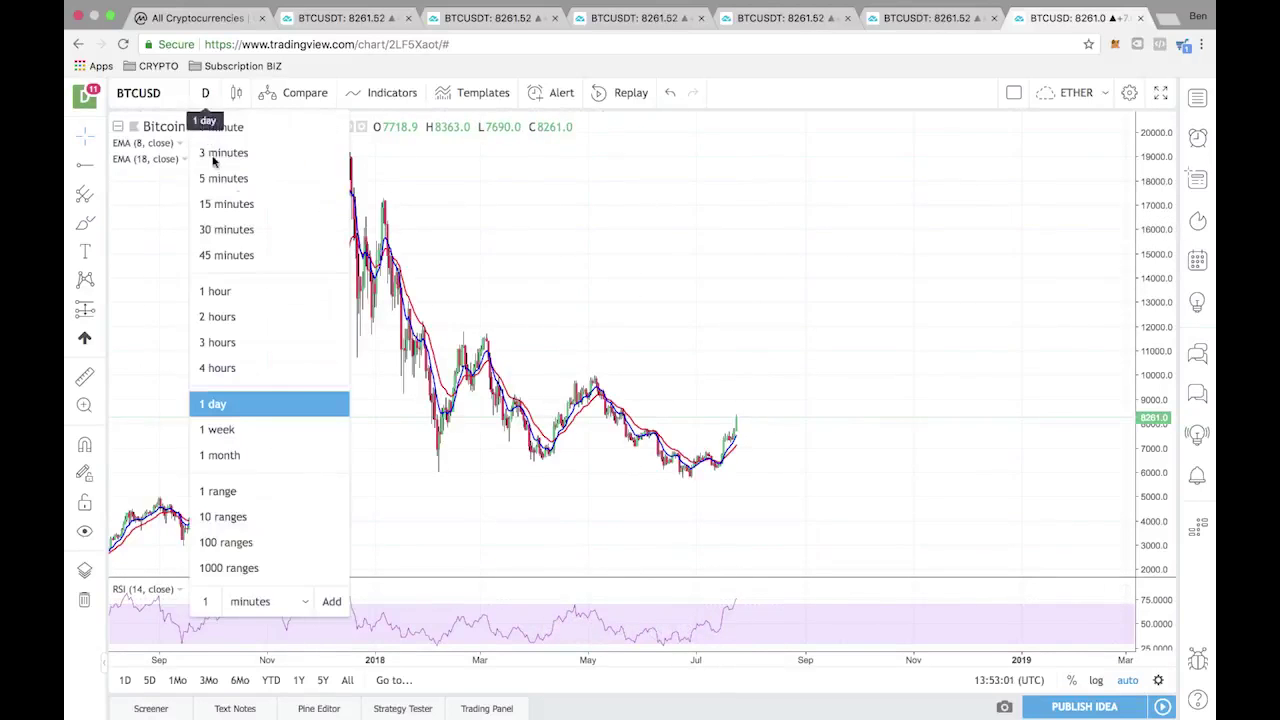
{"action": "left_click", "coordinate": [243, 370]}
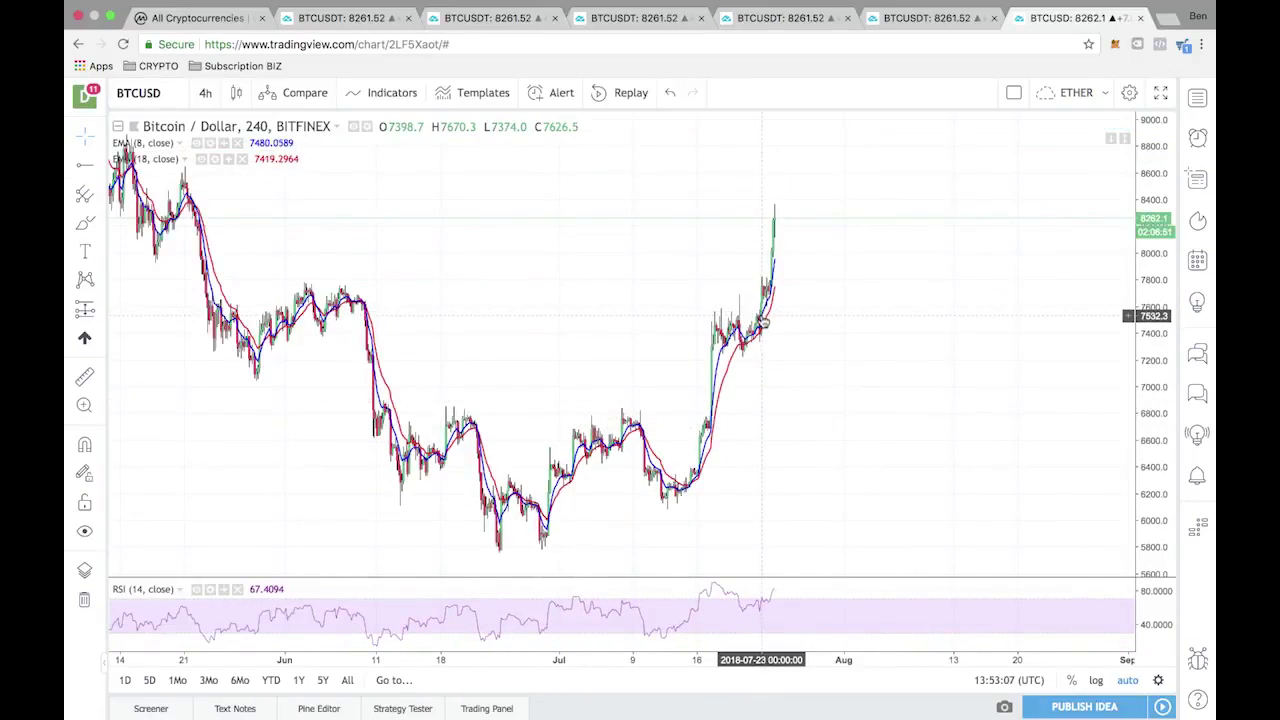
{"action": "left_click_drag", "start_coordinate": [806, 254], "coordinate": [869, 254]}
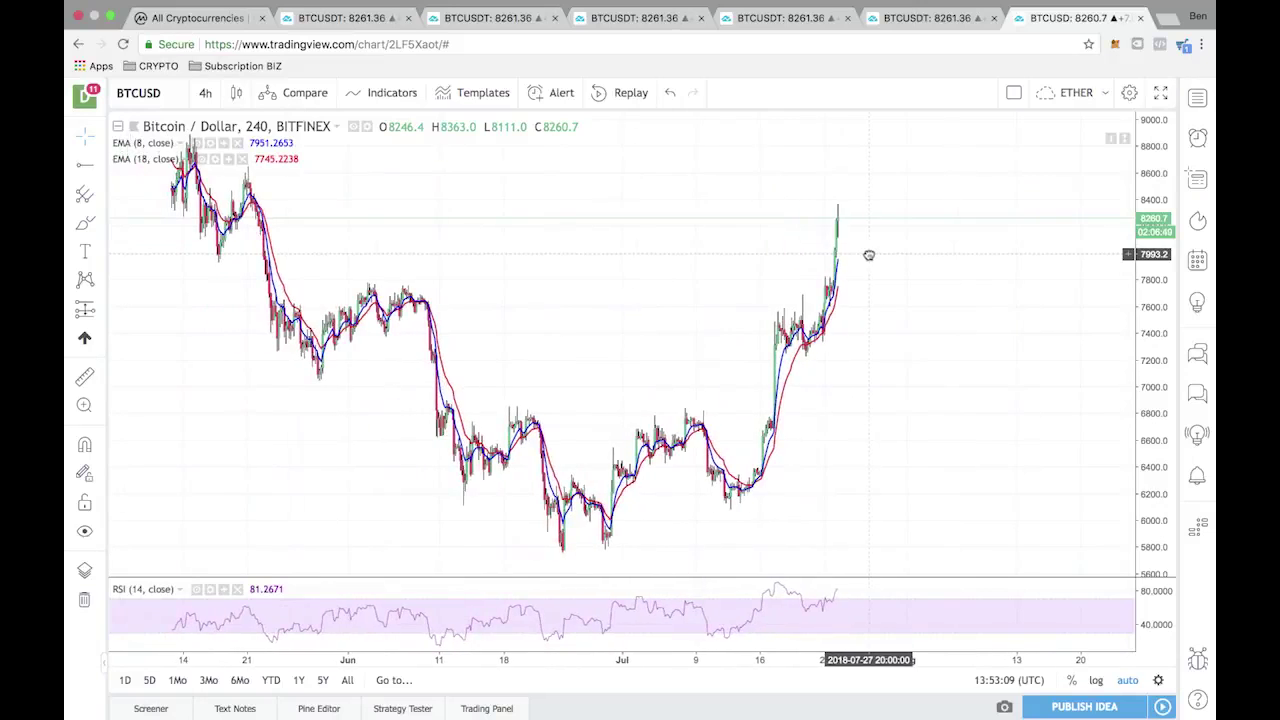
{"action": "scroll", "coordinate": [826, 586], "scroll_direction": "right", "scroll_amount": 2}
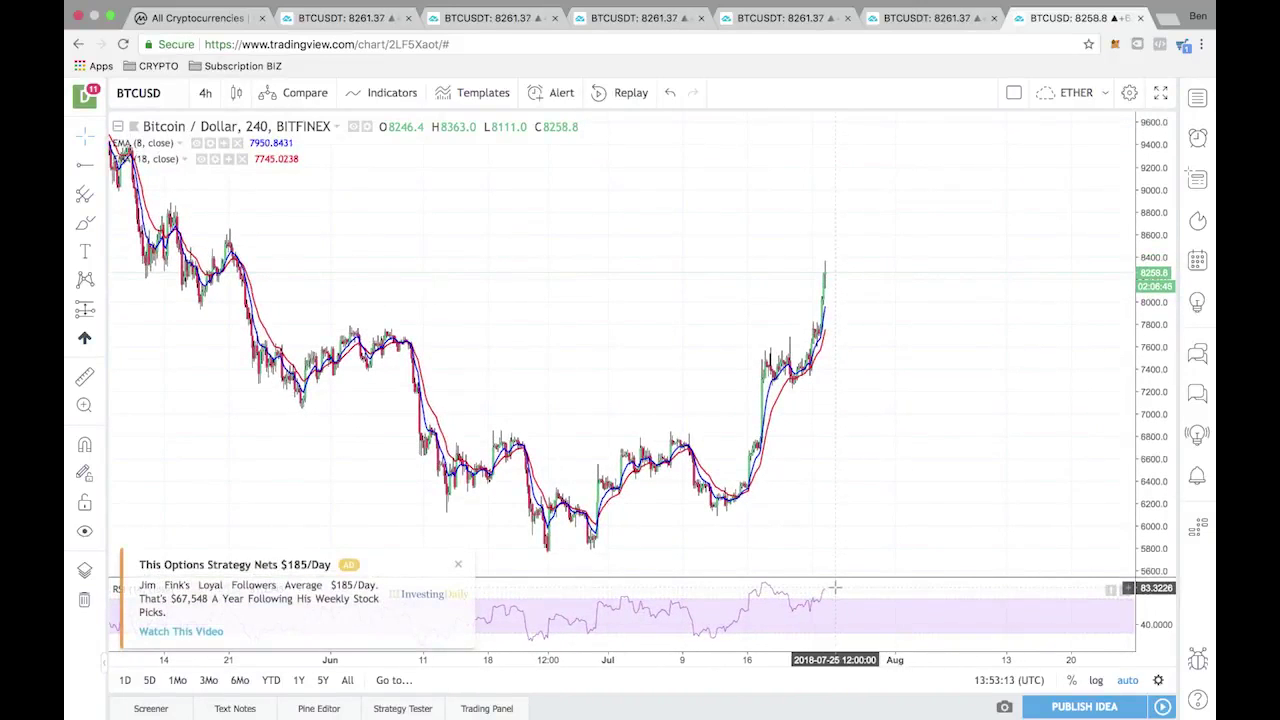
{"action": "left_click", "coordinate": [458, 564]}
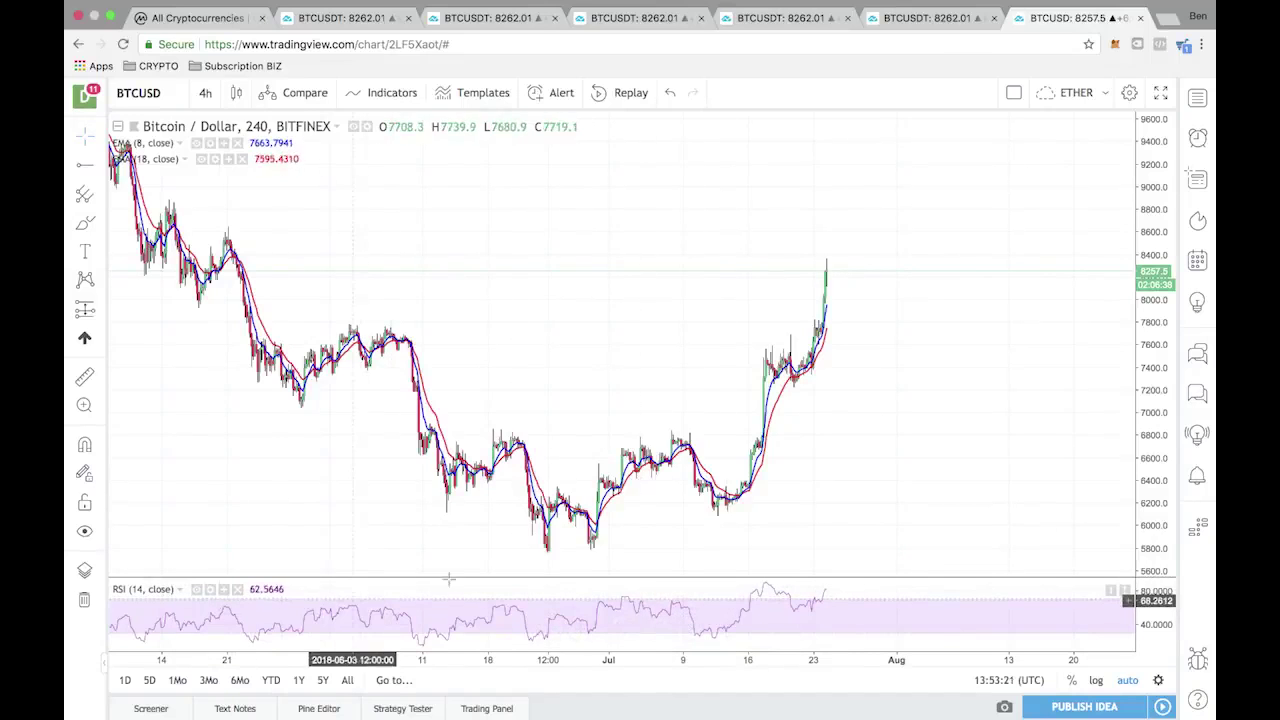
Step: Examine the 4-hour BTCUSD price and RSI history back to mid-2017, followed by the recent June and July candles
{"action": "scroll", "coordinate": [420, 595], "scroll_direction": "down", "scroll_amount": 5}
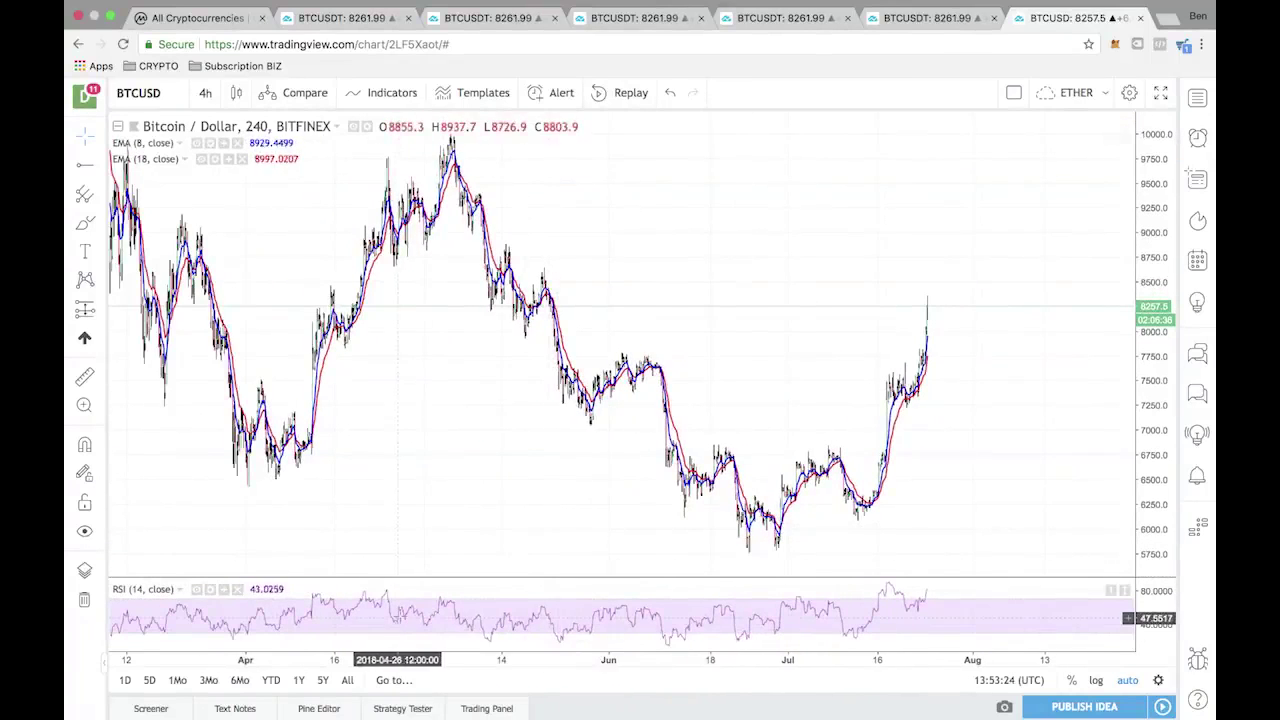
{"action": "scroll", "coordinate": [400, 610], "scroll_direction": "down", "scroll_amount": 5}
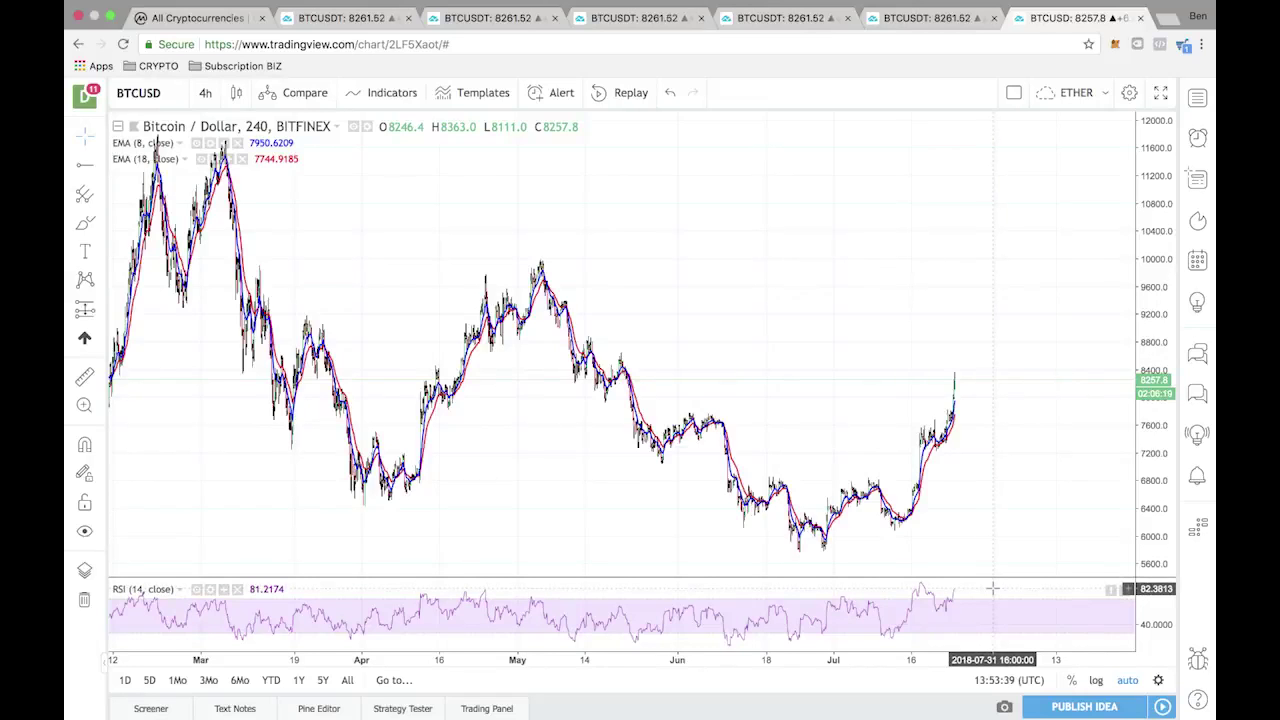
{"action": "scroll", "coordinate": [992, 588], "scroll_direction": "down", "scroll_amount": 10}
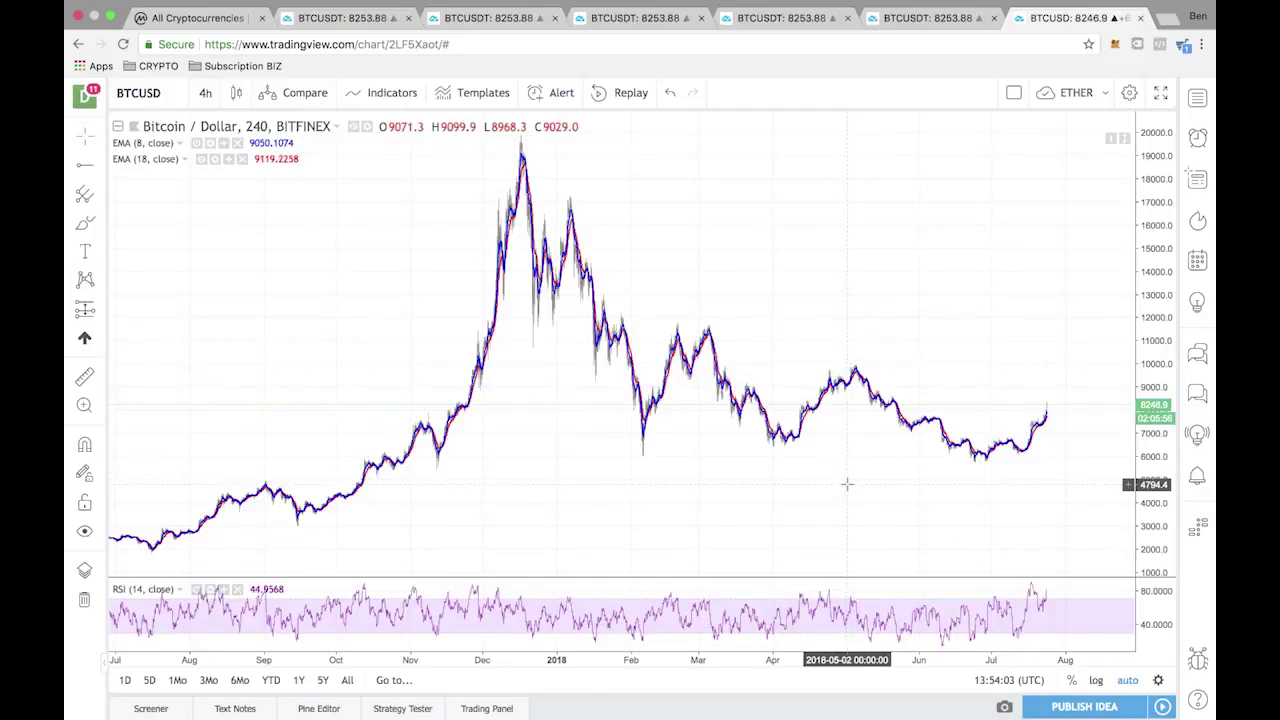
{"action": "scroll", "coordinate": [846, 484], "scroll_direction": "up", "scroll_amount": 10}
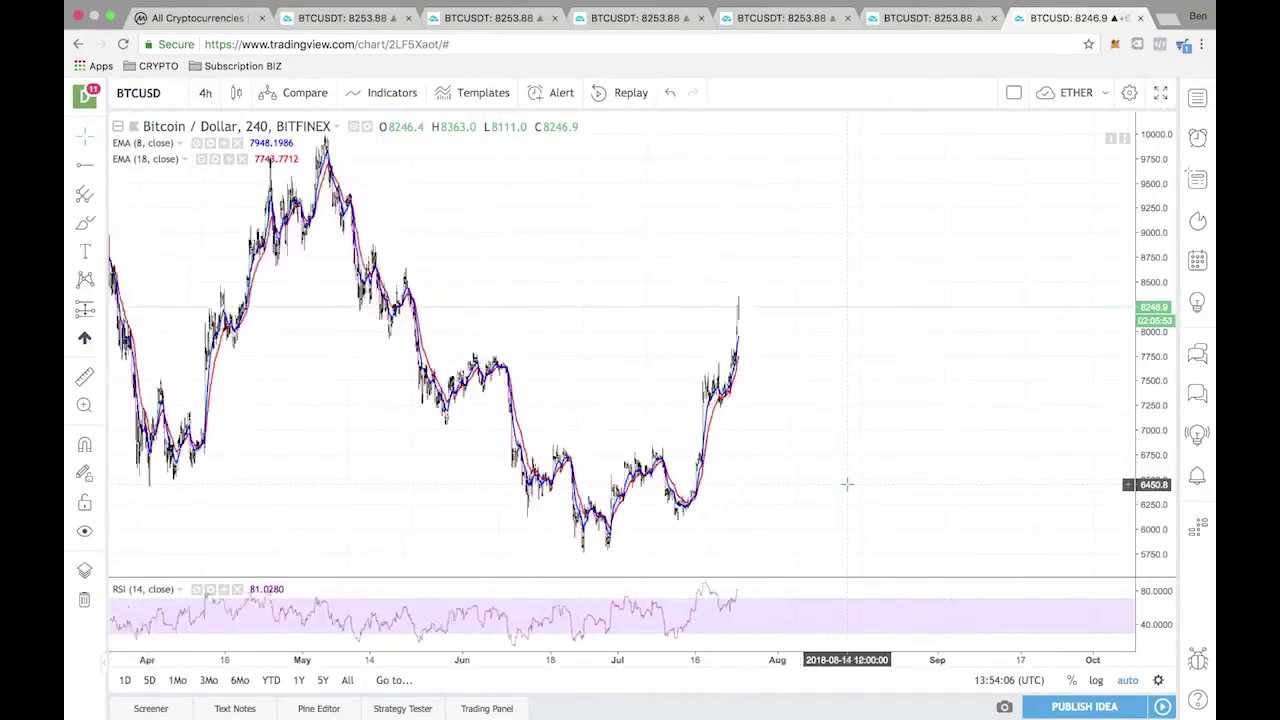
{"action": "scroll", "coordinate": [846, 484], "scroll_direction": "up", "scroll_amount": 5}
{"action": "scroll", "coordinate": [751, 443], "scroll_direction": "right", "scroll_amount": 5}
{"action": "left_click_drag", "start_coordinate": [591, 383], "coordinate": [1069, 405]}
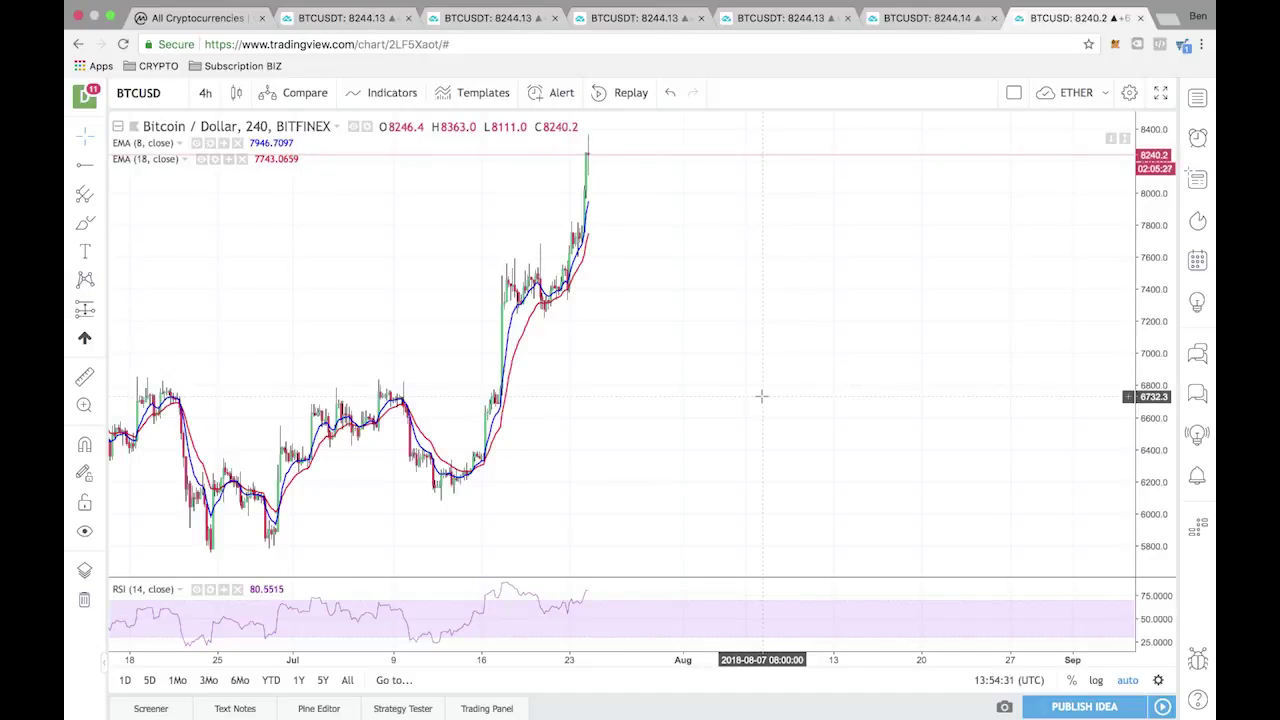
{"action": "scroll", "coordinate": [700, 340], "scroll_direction": "down", "scroll_amount": 1}
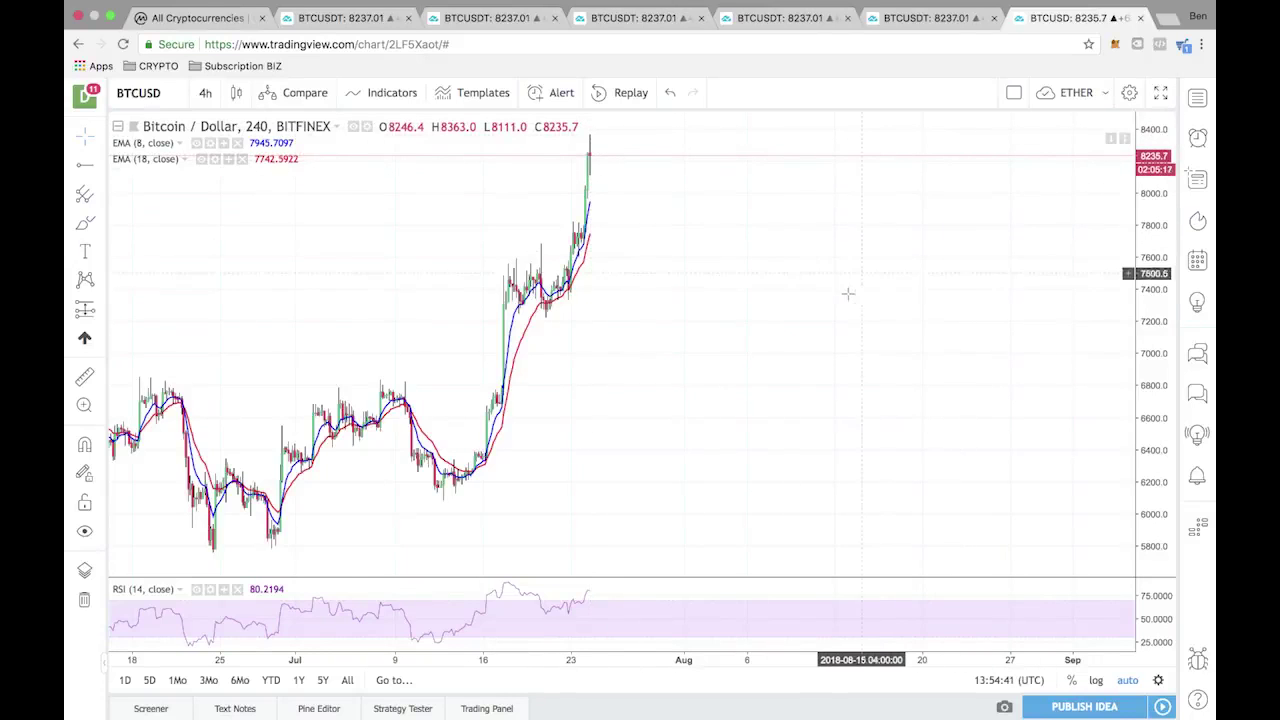
{"action": "scroll", "coordinate": [840, 300], "scroll_direction": "left", "scroll_amount": 1}
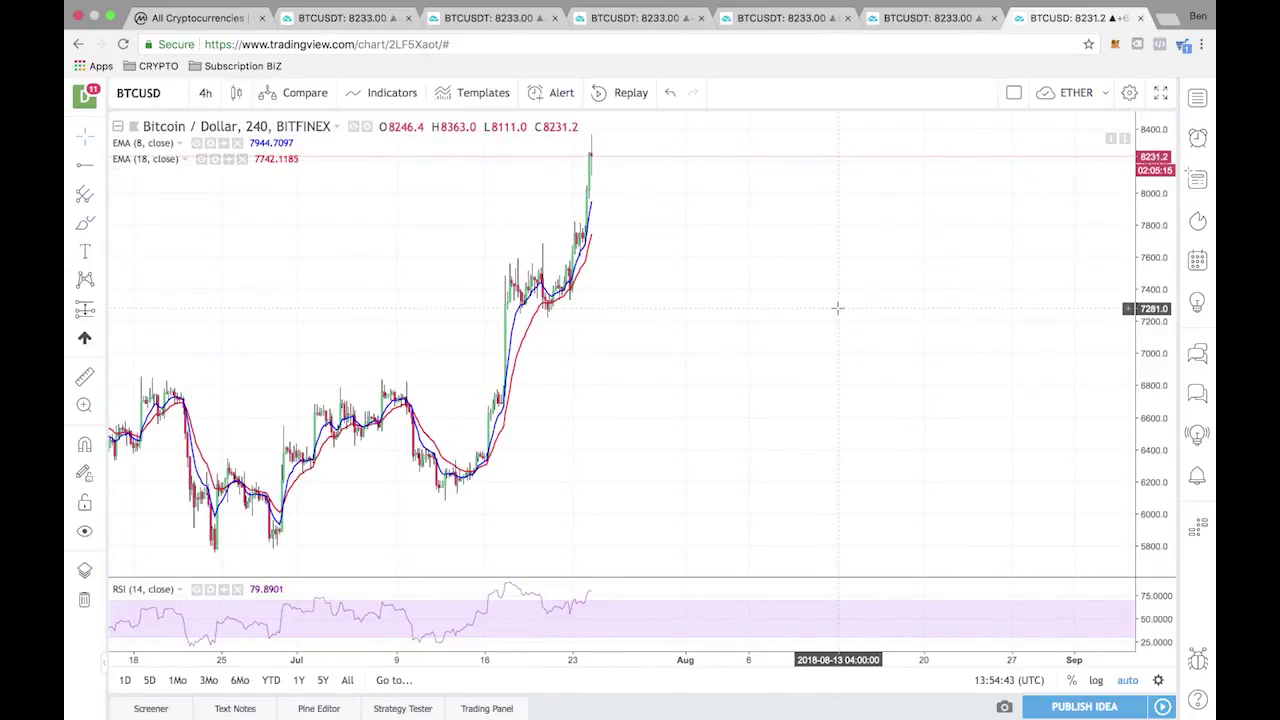